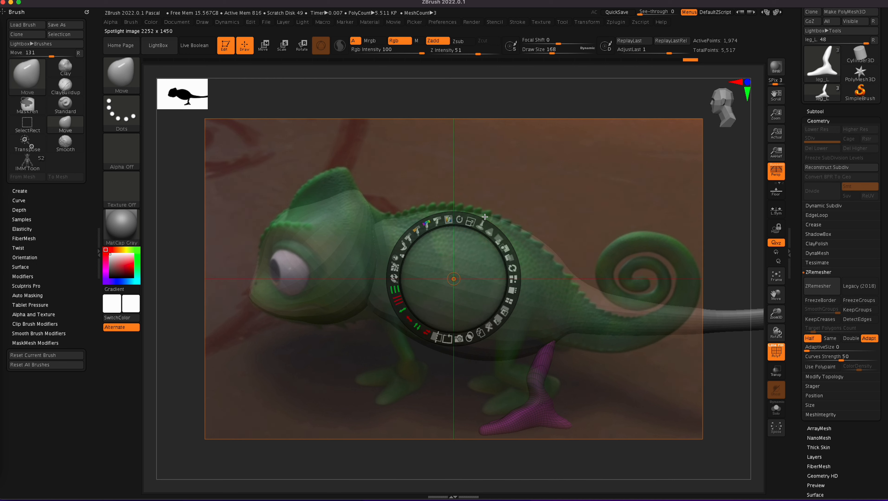
- Exit Spotlight image editing and move the leg_L subtool onto the reference chameleon's hind leg
key(z)
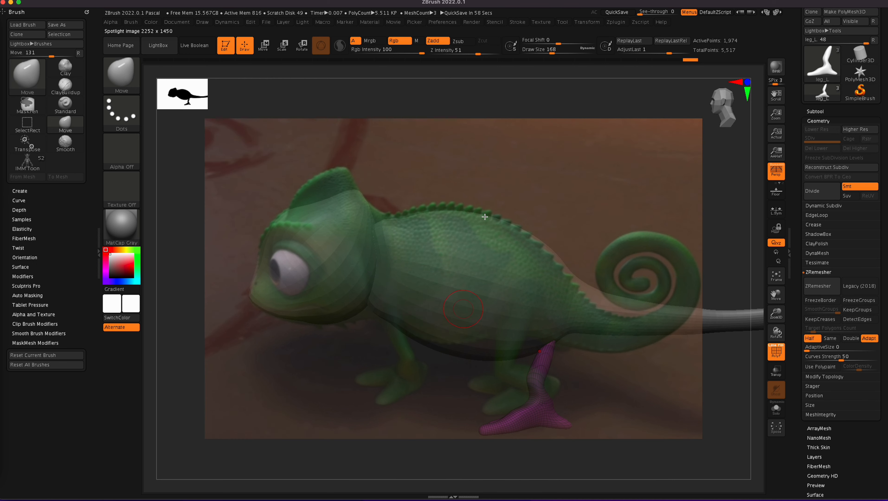
click(814, 111)
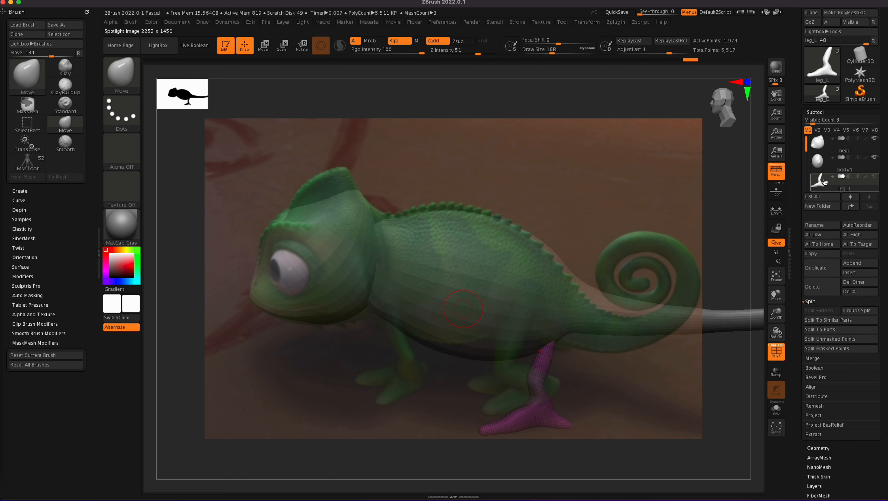
key(w)
drag(568, 434, 560, 428)
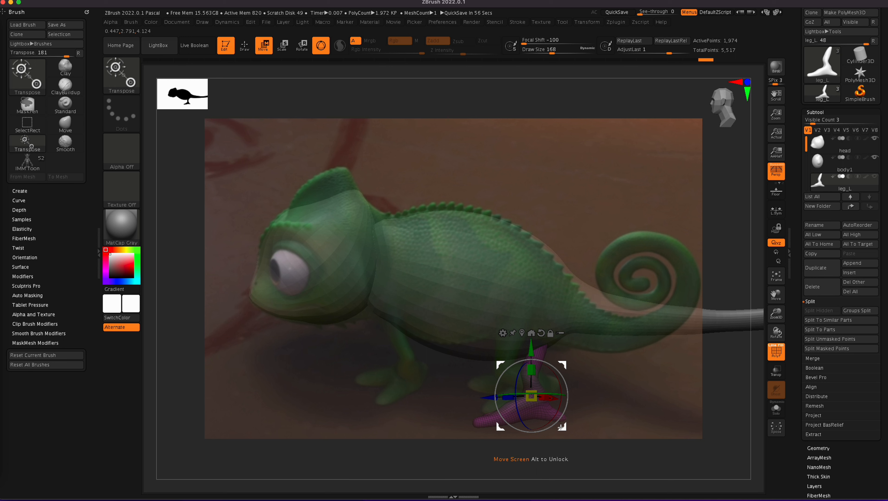
drag(561, 427, 544, 413)
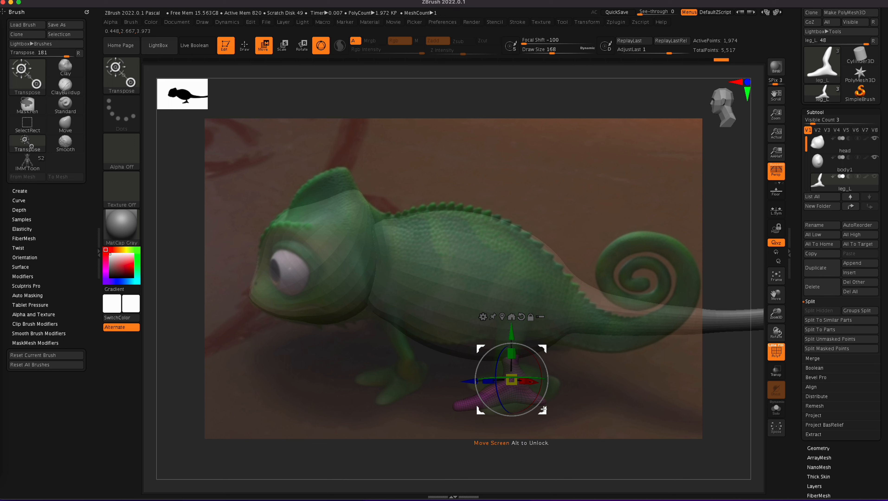
- Move, rotate and scale the body1 subtool with the gizmo to align it with the reference chameleon's torso
click(842, 164)
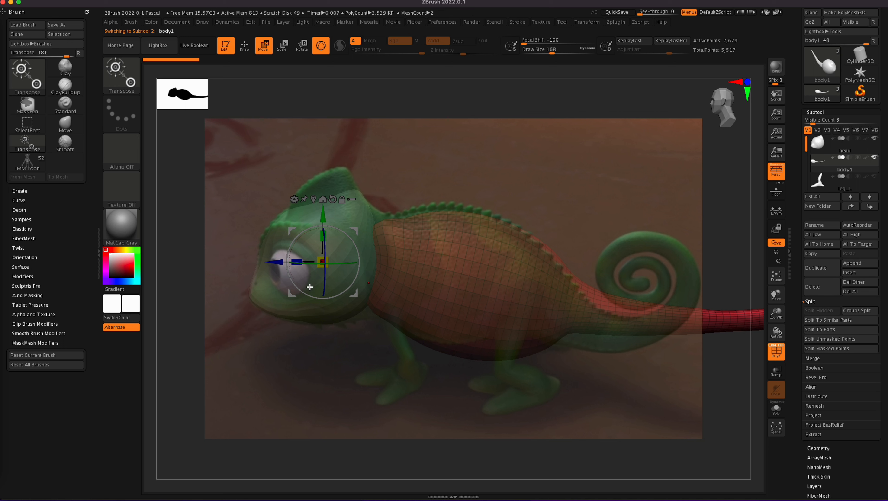
drag(297, 264, 299, 263)
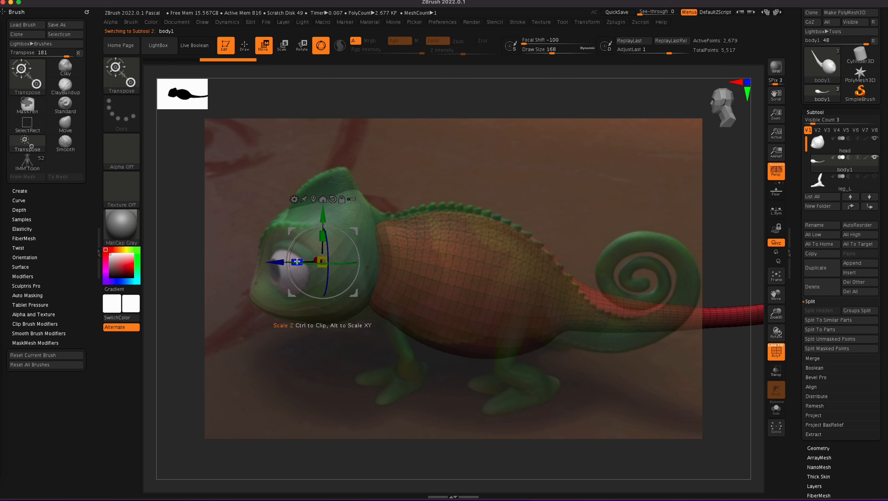
drag(355, 276, 355, 279)
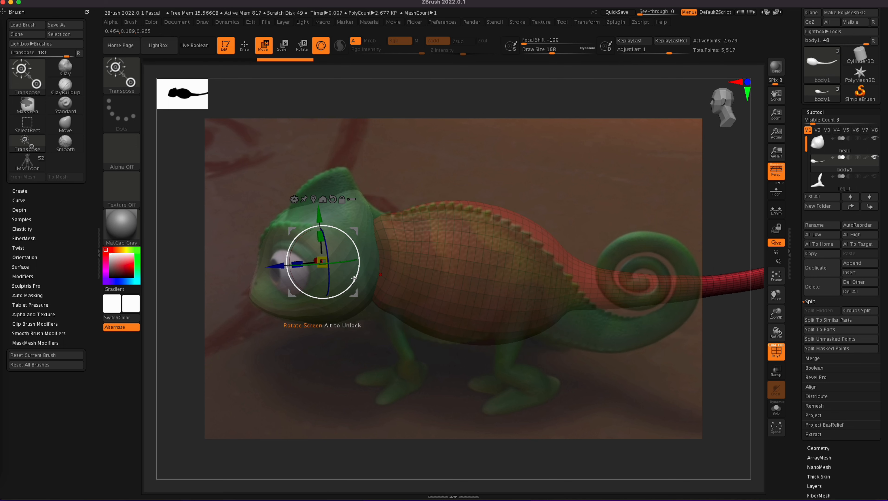
drag(276, 268, 272, 267)
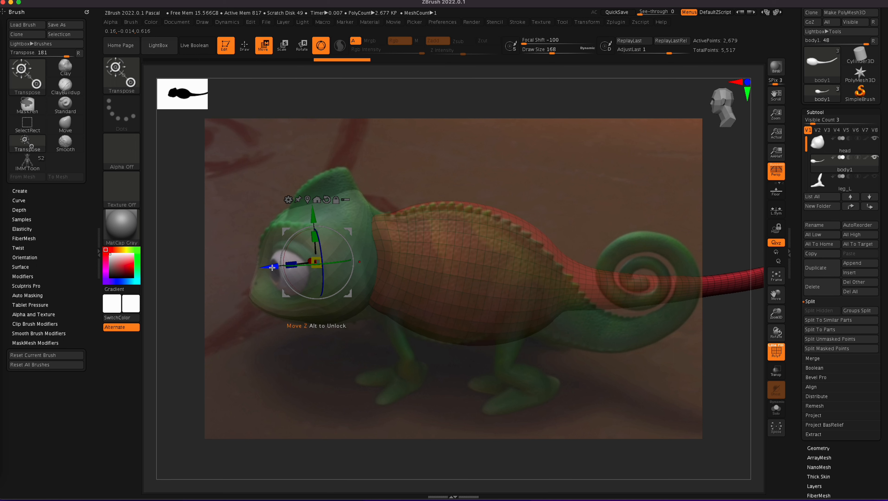
drag(310, 217, 307, 215)
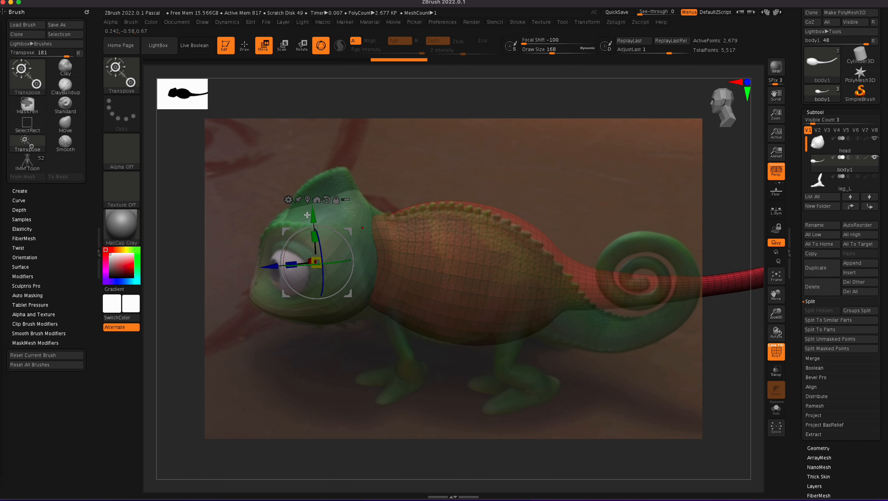
drag(346, 235, 347, 242)
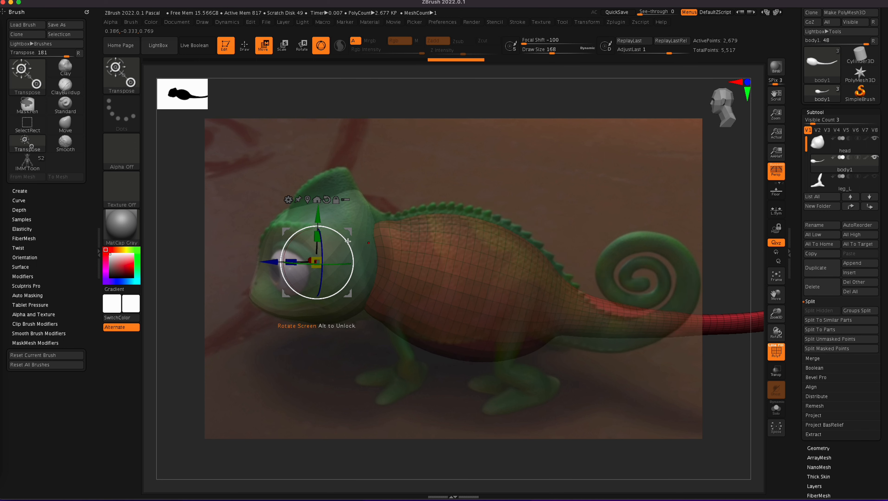
drag(292, 260, 304, 260)
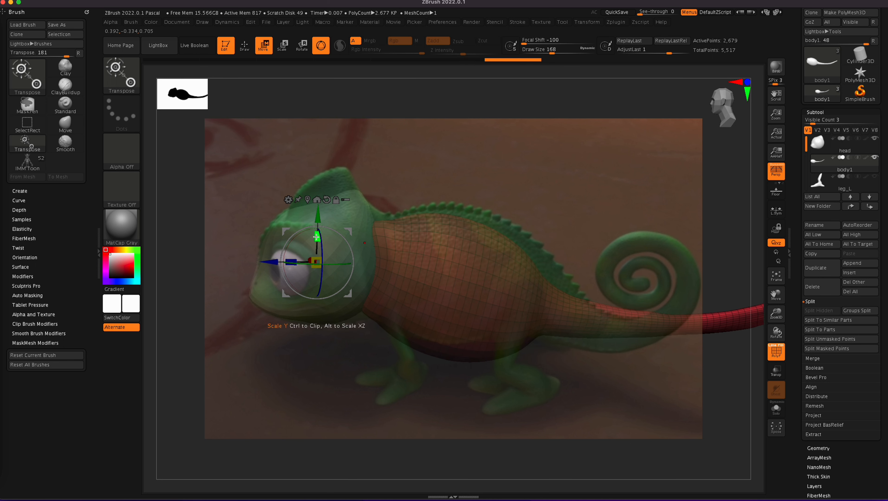
drag(319, 218, 326, 202)
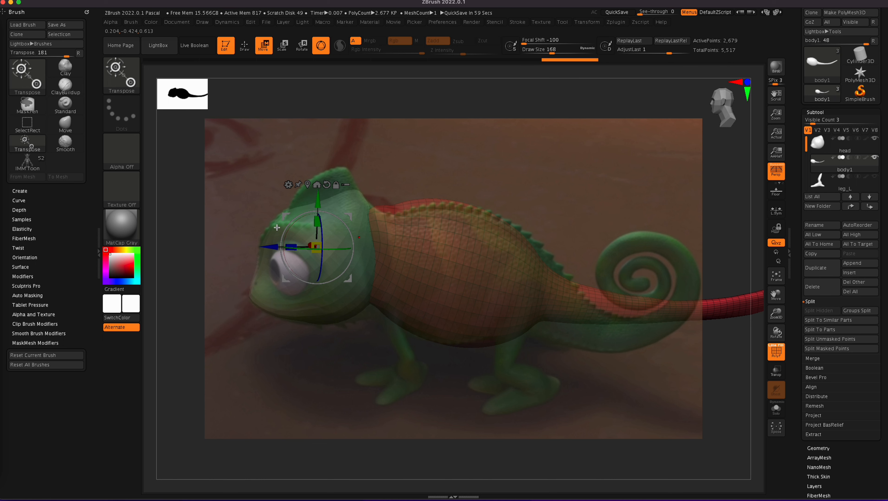
- Pull the head subtool's crest up to the reference outline using the Move brush at draw size 340
alt+click(277, 228)
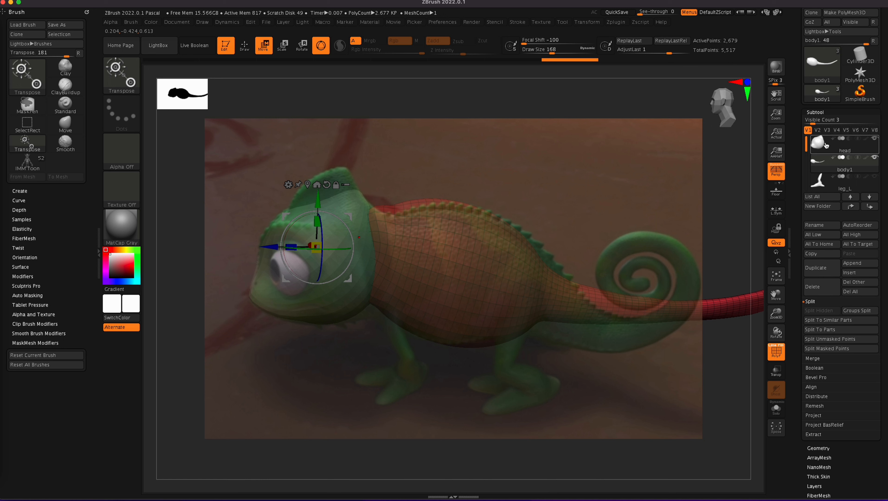
click(59, 124)
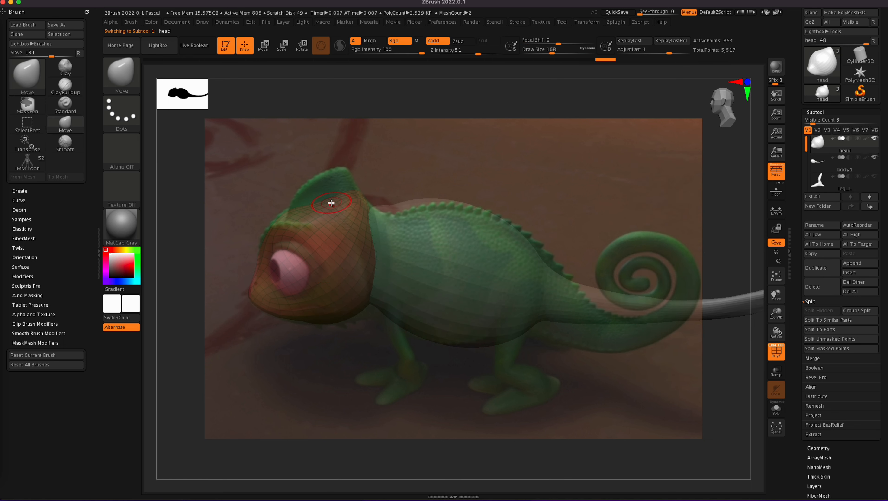
key(bracketright)
mouse_move(342, 194)
mouse_down()
mouse_move(333, 181)
mouse_move(306, 193)
mouse_move(301, 177)
mouse_move(310, 184)
mouse_move(338, 171)
mouse_move(309, 186)
mouse_up()
mouse_move(291, 200)
mouse_down()
mouse_move(305, 199)
mouse_move(300, 187)
mouse_move(348, 174)
mouse_up()
drag(367, 203, 372, 207)
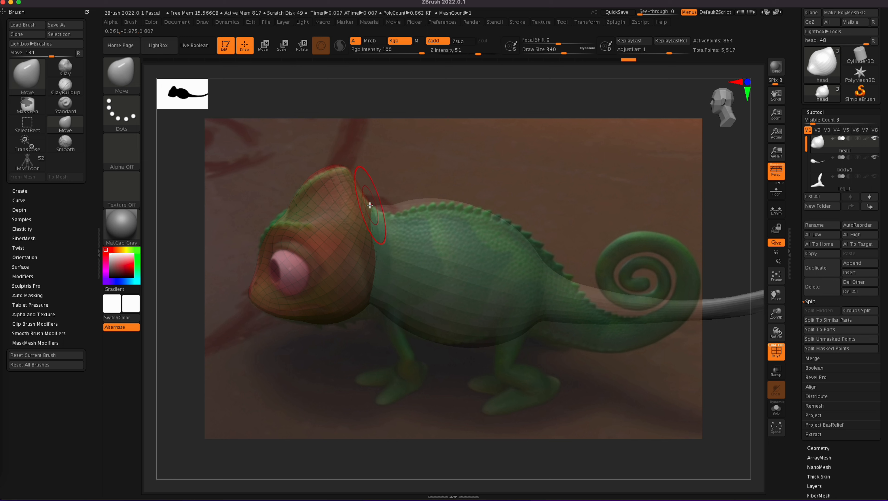
- Reshape the head's jaw, snout, brow and crest tip with the Move brush to follow the reference outline
drag(362, 303, 388, 315)
drag(302, 314, 257, 307)
mouse_move(270, 234)
mouse_down()
mouse_move(260, 235)
mouse_move(272, 222)
mouse_up()
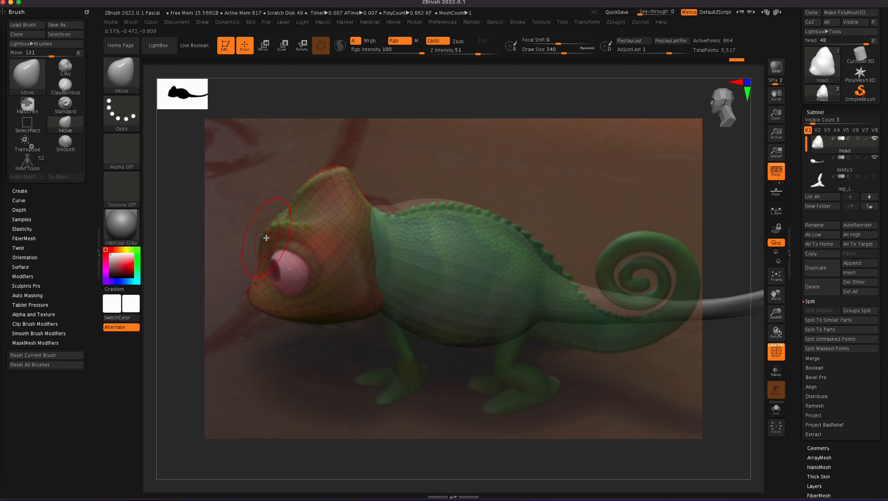
drag(326, 169, 329, 176)
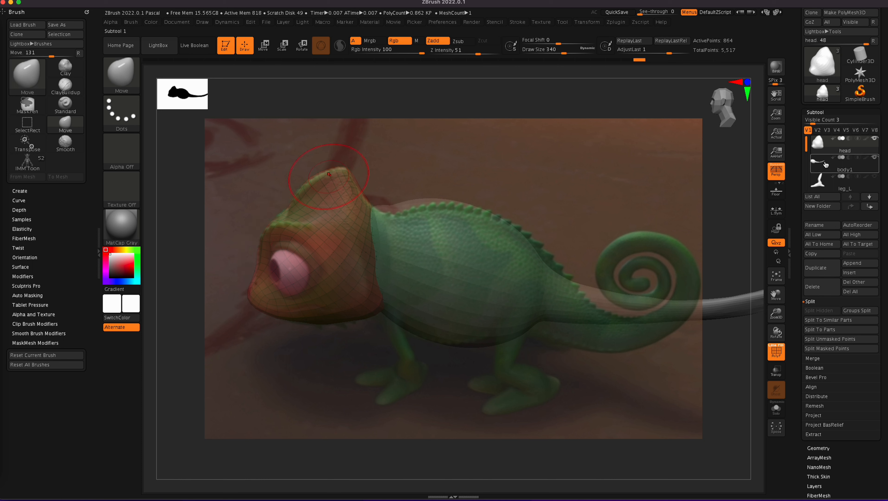
- Smooth body1's back and adjust its back and belly contours to match the reference torso
click(842, 164)
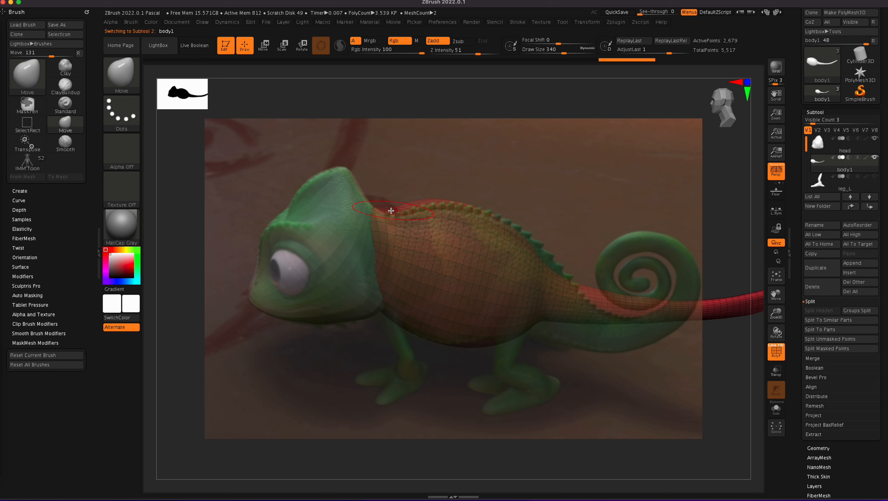
key(shift)
mouse_move(420, 202)
shift+mouse_down()
mouse_move(466, 205)
mouse_move(517, 227)
shift+mouse_up()
mouse_move(423, 214)
mouse_down()
mouse_move(396, 216)
mouse_move(447, 207)
mouse_up()
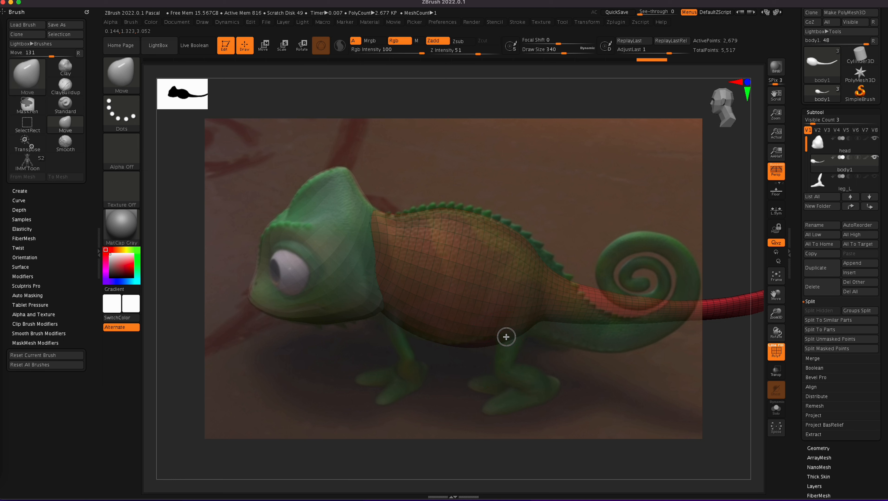
mouse_move(504, 321)
mouse_down()
mouse_move(501, 333)
mouse_move(475, 339)
mouse_move(529, 319)
mouse_up()
drag(470, 337, 472, 337)
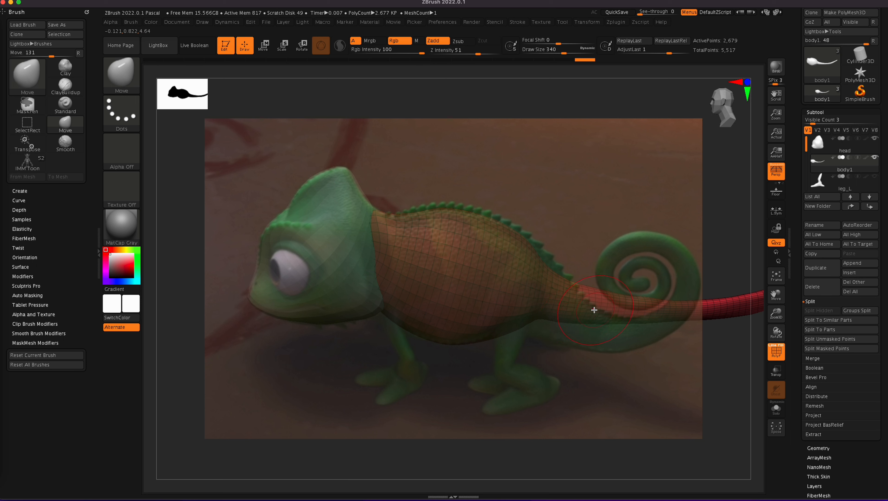
- Pull body1's tail base down over the reference tail at draw size 372, undoing the last stroke
mouse_move(593, 321)
mouse_down()
mouse_move(563, 332)
mouse_move(542, 326)
mouse_move(574, 337)
mouse_up()
mouse_move(545, 332)
mouse_down()
mouse_move(584, 341)
mouse_move(619, 325)
mouse_move(635, 337)
mouse_up()
drag(608, 339, 609, 345)
drag(593, 344, 594, 348)
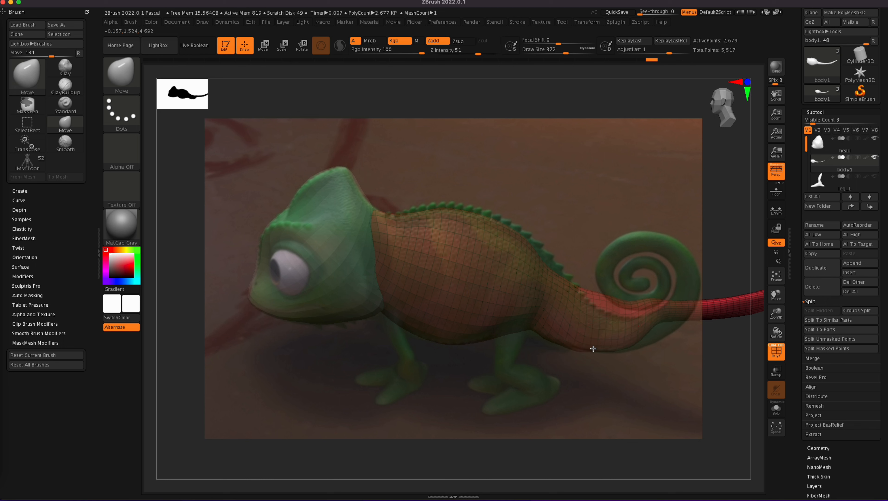
drag(607, 297, 605, 301)
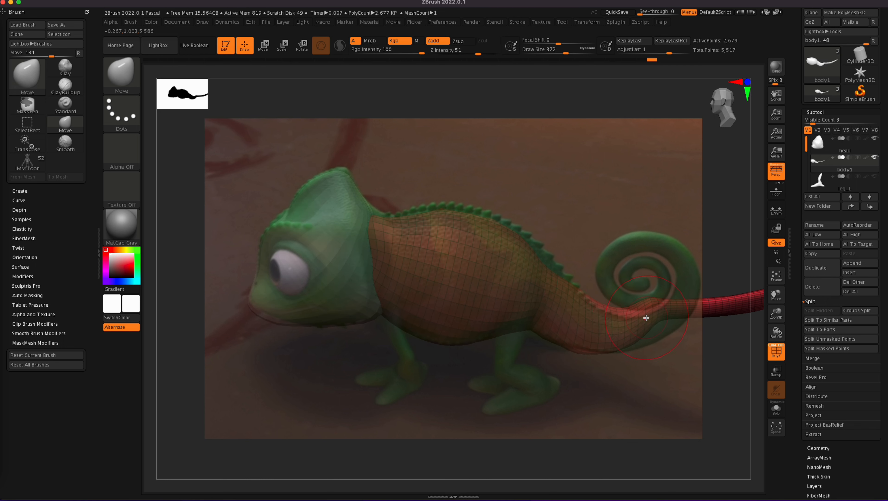
key(ctrl+z)
- Bend the middle section of body1's tail along the lower curve of the reference tail
drag(612, 314, 661, 313)
mouse_move(660, 324)
mouse_down()
mouse_move(666, 333)
mouse_move(682, 329)
mouse_move(638, 348)
mouse_up()
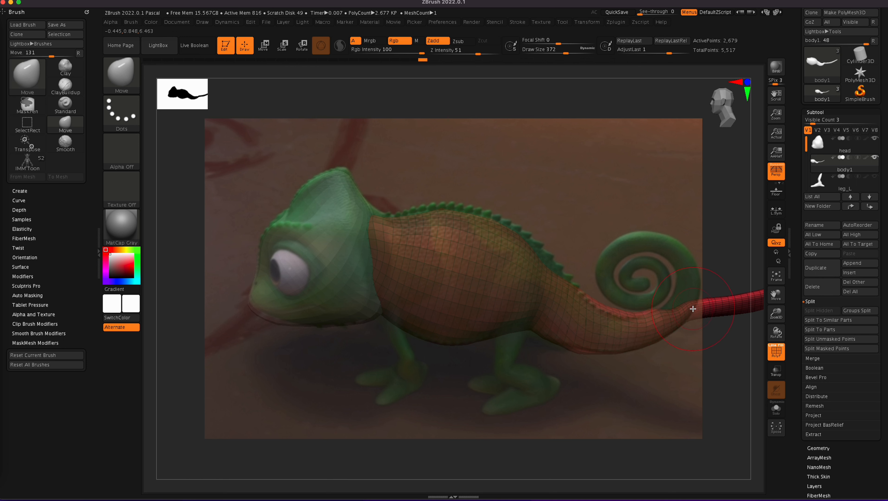
drag(707, 313, 697, 308)
mouse_move(590, 355)
mouse_down()
mouse_move(556, 341)
mouse_move(619, 350)
mouse_up()
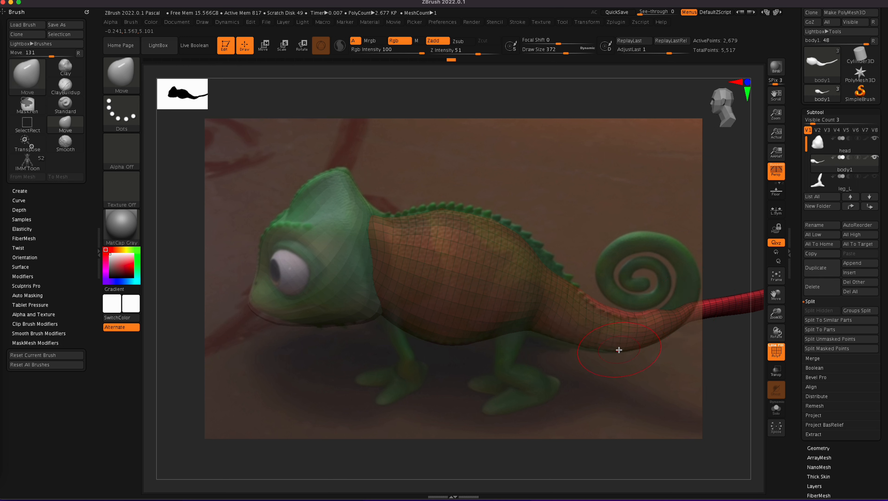
- Smooth the tail and refine its underside near the hips, reducing the Move brush draw size to 280
drag(548, 335, 566, 343)
mouse_move(672, 320)
shift+mouse_down()
mouse_move(683, 311)
mouse_move(580, 332)
mouse_move(580, 291)
mouse_move(586, 297)
shift+mouse_up()
shift+drag(617, 344, 590, 350)
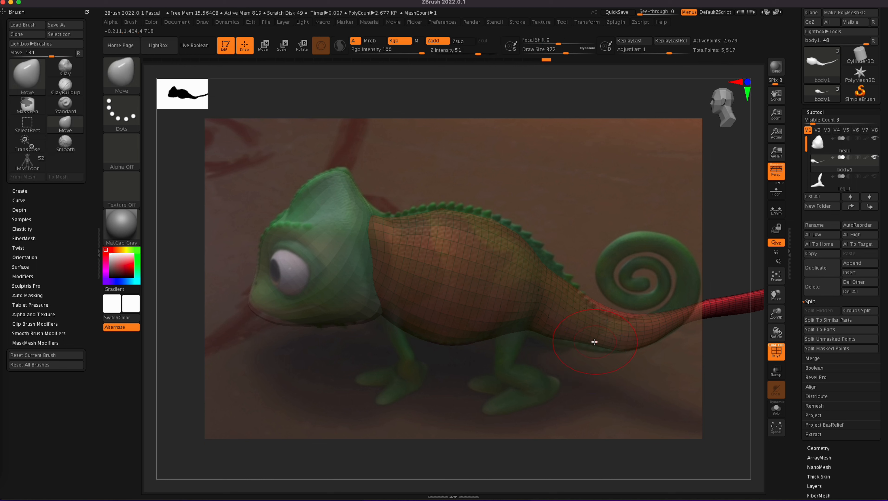
drag(566, 341, 568, 340)
mouse_move(582, 344)
mouse_down()
mouse_move(555, 342)
mouse_move(552, 330)
mouse_up()
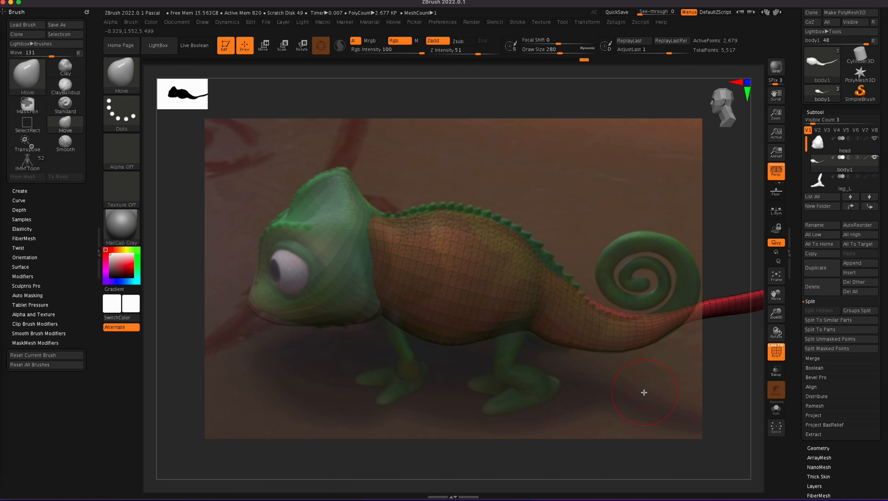
- Show the leg_L subtool and thicken its thigh and ankle with the Inflat brush at draw size 160
click(875, 176)
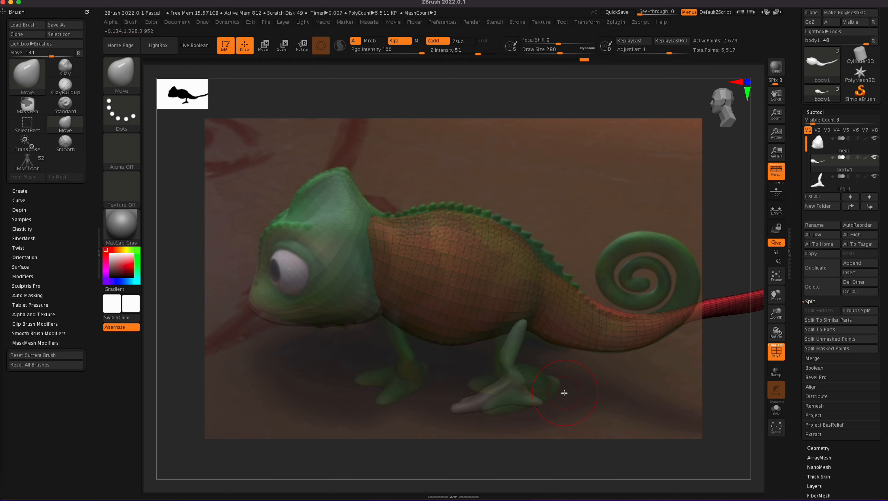
click(826, 183)
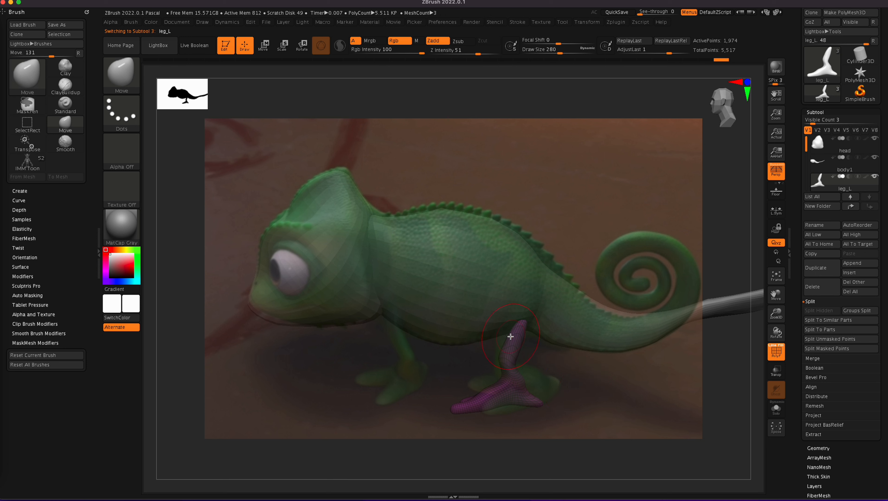
key(b)
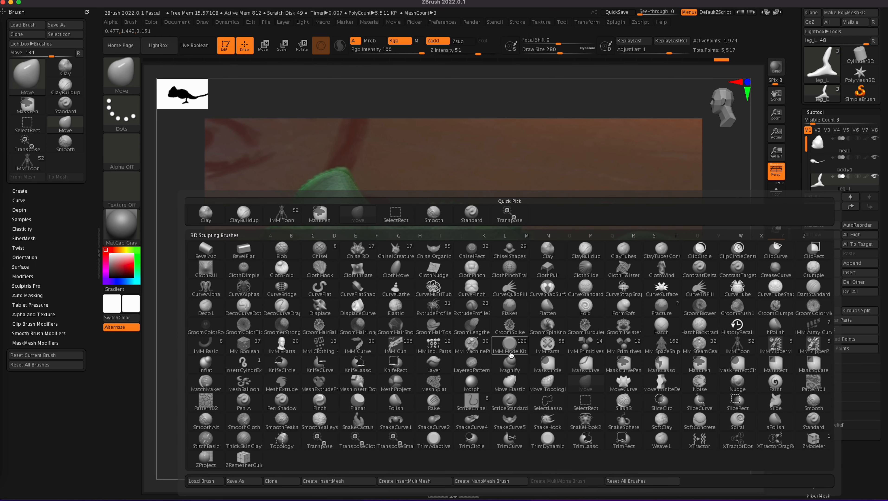
key(i)
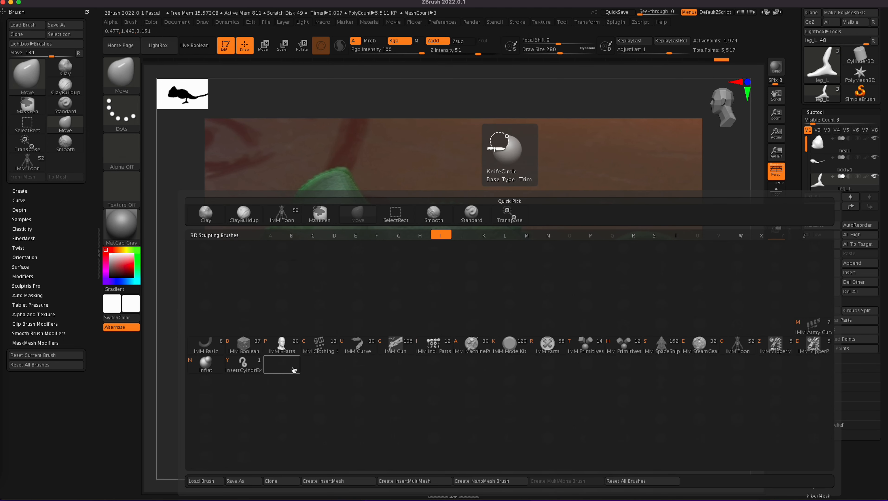
click(206, 363)
drag(509, 353, 514, 330)
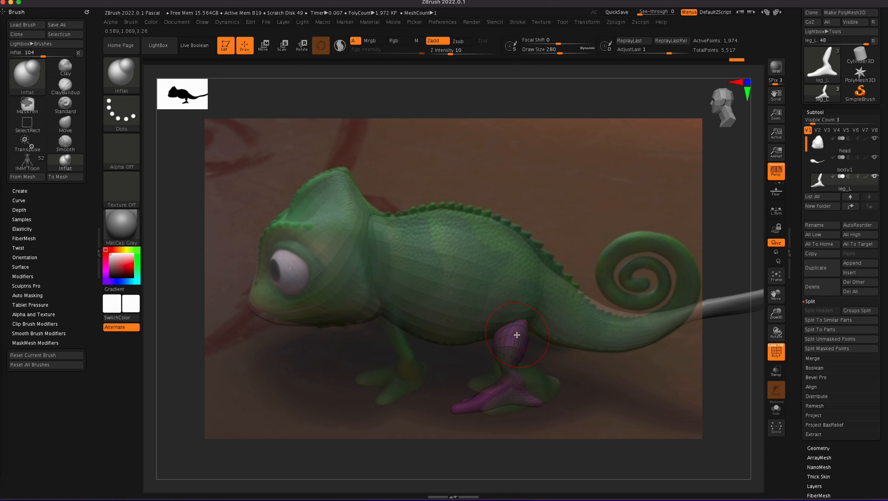
key(super+z)
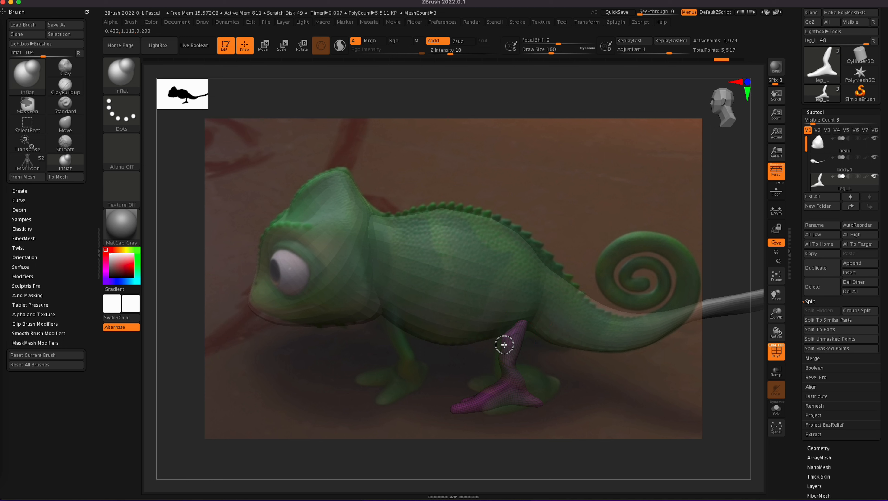
mouse_move(508, 329)
mouse_down()
mouse_move(504, 361)
mouse_move(526, 371)
mouse_move(537, 407)
mouse_move(529, 393)
mouse_up()
- Nudge leg_L slightly upward and toward the tail with the gizmo to align it with the reference hind leg
key(w)
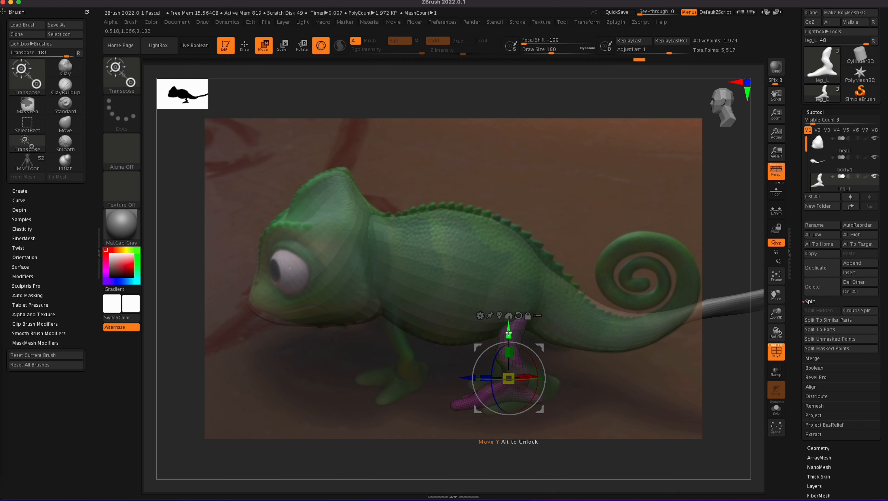
drag(509, 330, 510, 328)
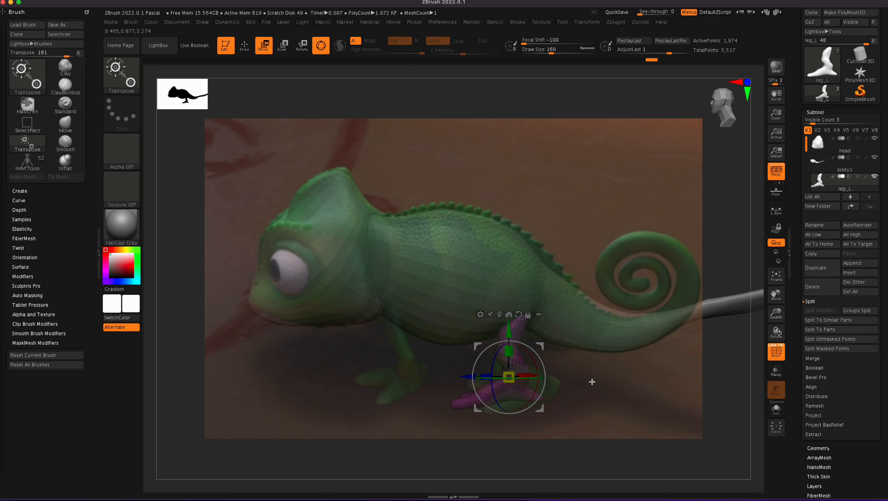
drag(470, 377, 475, 373)
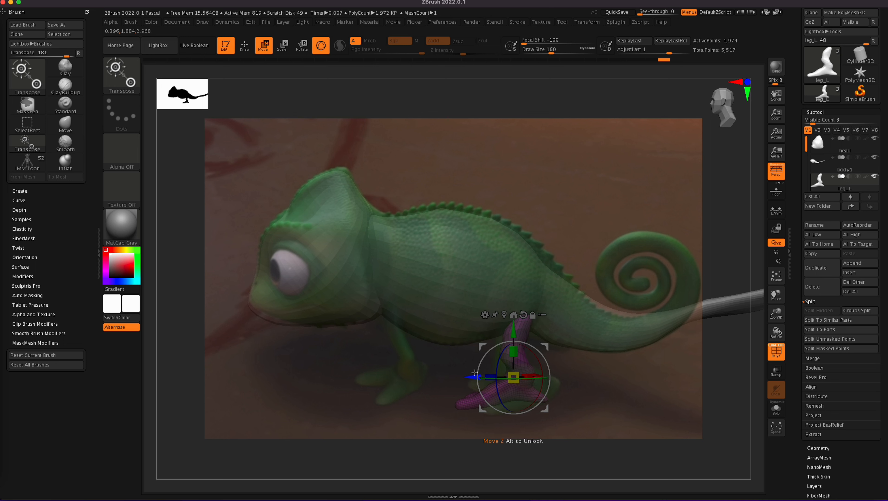
- Raise leg_L slightly and fit its thigh, ankle and heel to the reference hind leg with the Move brush, and turn off its wireframe display
drag(514, 323, 515, 321)
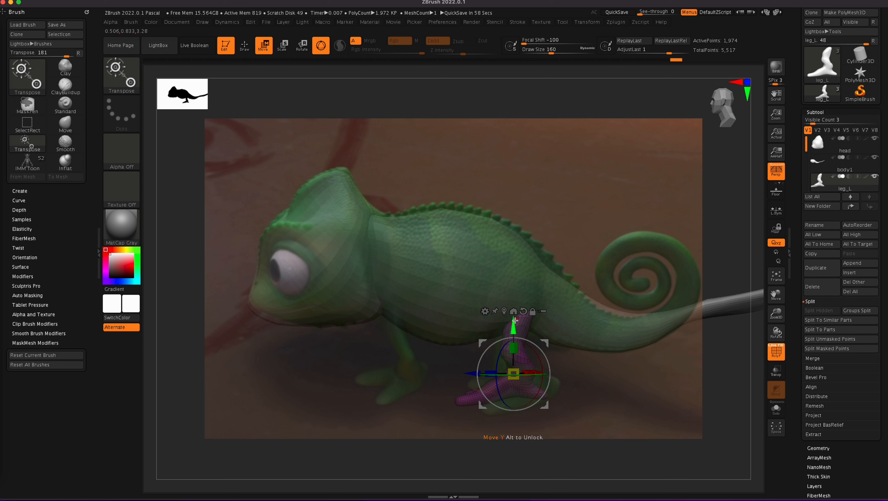
click(65, 124)
mouse_move(529, 344)
shift+mouse_down()
mouse_move(504, 337)
mouse_move(529, 365)
mouse_move(507, 359)
mouse_move(520, 334)
shift+mouse_up()
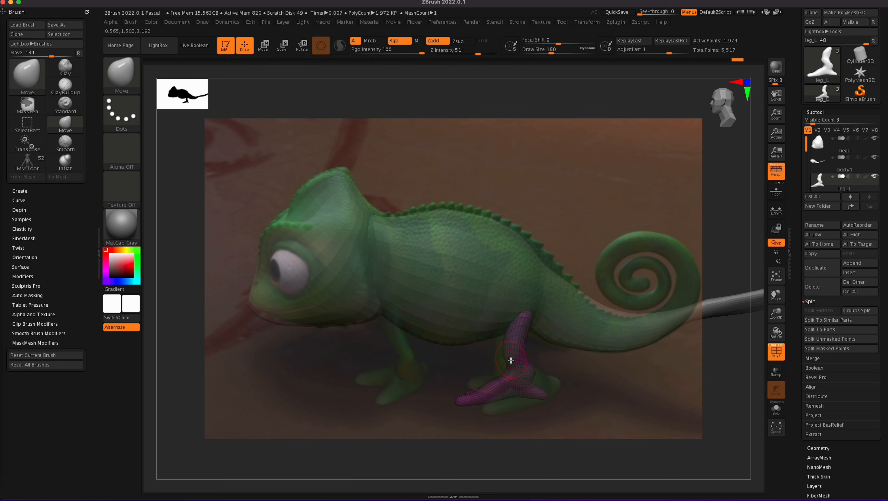
key(ctrl+z)
drag(506, 331, 512, 324)
drag(531, 388, 531, 372)
shift+drag(536, 371, 531, 367)
drag(545, 396, 548, 397)
drag(533, 388, 539, 385)
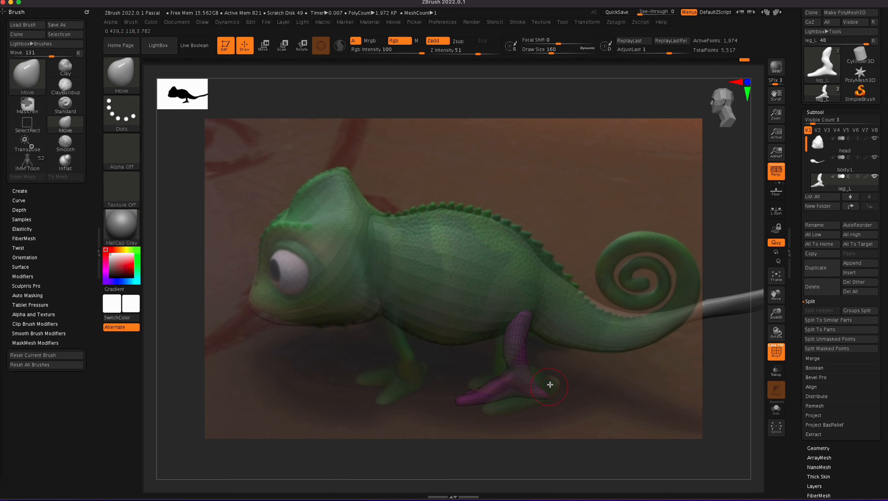
click(776, 351)
mouse_move(517, 381)
ctrl+mouse_down()
mouse_move(464, 399)
mouse_move(533, 392)
mouse_move(527, 381)
mouse_move(474, 393)
ctrl+mouse_up()
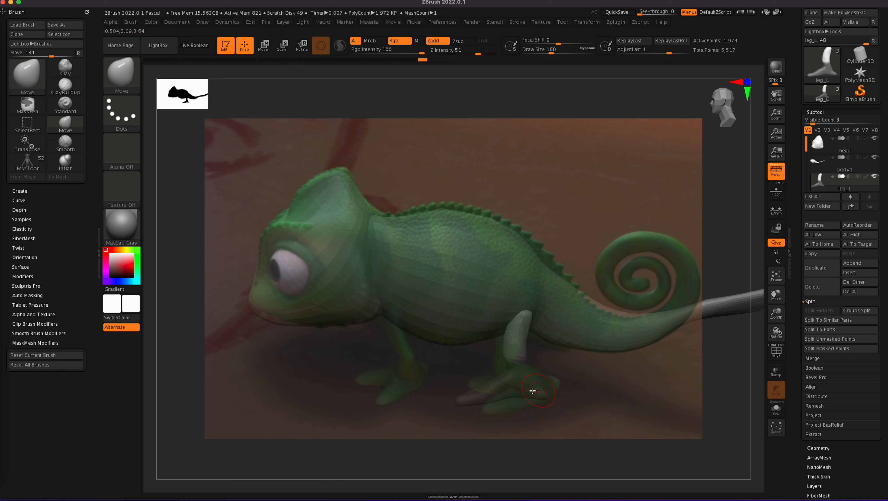
key(ctrl)
ctrl+drag(629, 390, 658, 415)
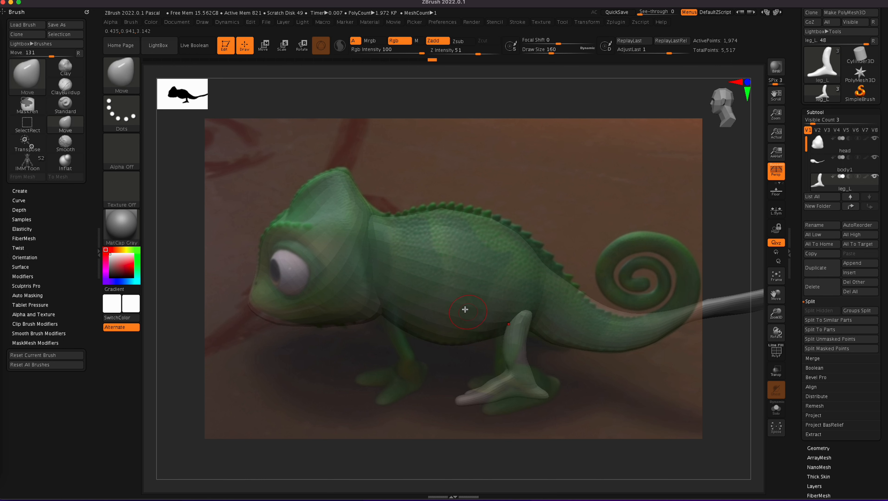
- Hide the reference image and inflate leg_L's toe tips from the front with the Inflat brush
key(shift+z)
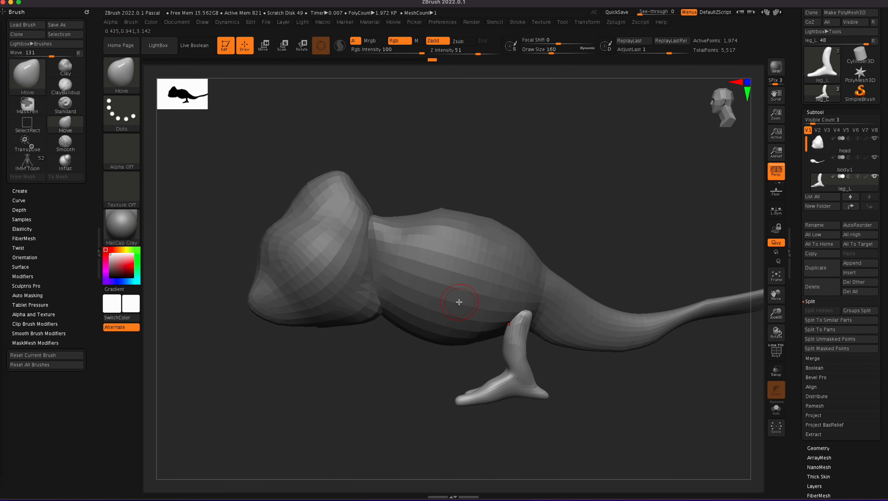
drag(741, 81, 750, 80)
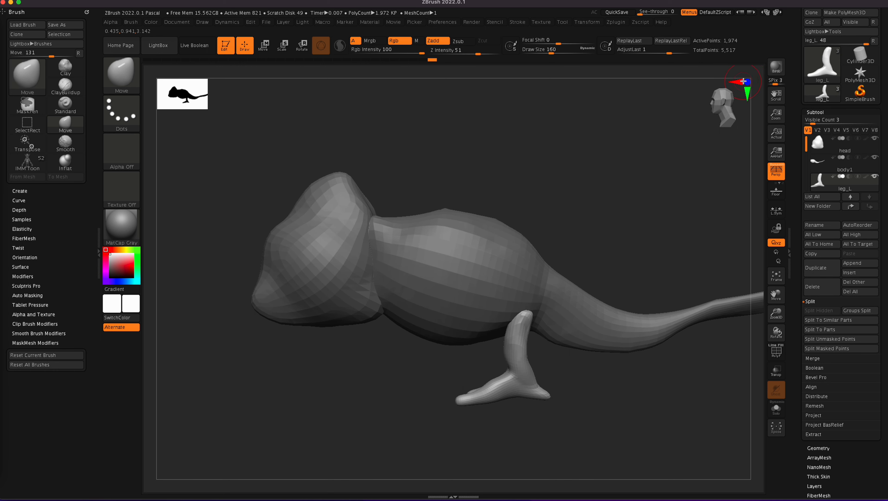
click(744, 82)
alt+drag(469, 388, 547, 384)
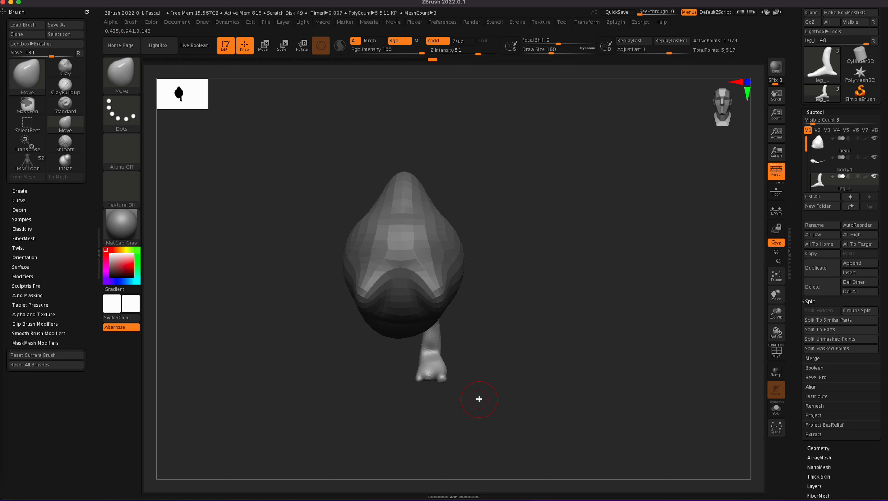
key(b)
key(i)
key(n)
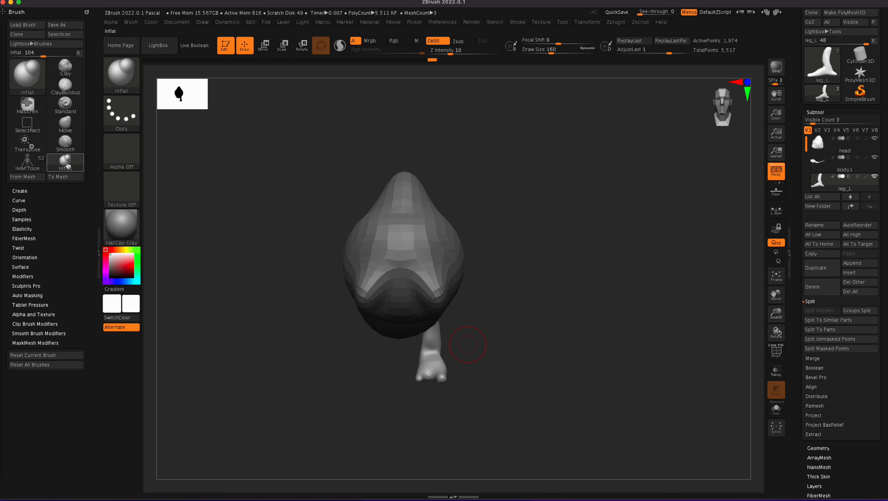
mouse_move(425, 350)
mouse_down()
mouse_move(419, 372)
mouse_move(437, 372)
mouse_up()
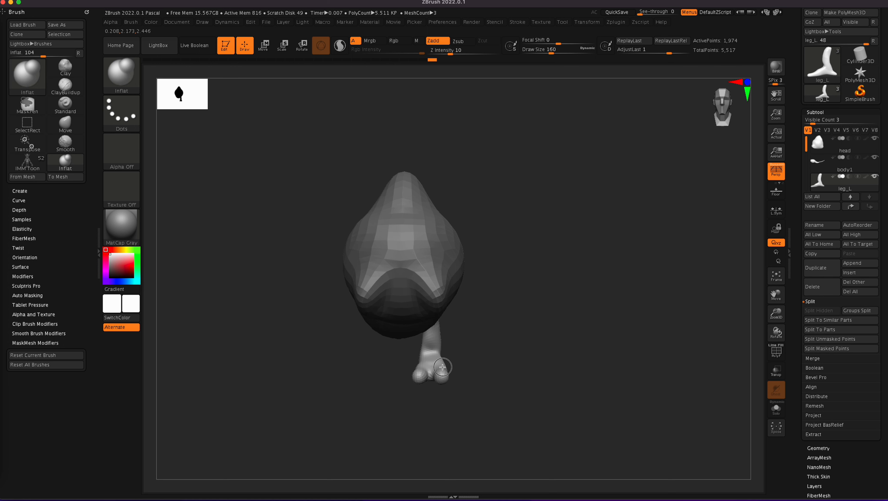
- Thicken the toes and the middle of leg_L's foot from several angles with the Inflat brush
mouse_move(566, 403)
mouse_down()
mouse_move(522, 405)
mouse_move(473, 372)
mouse_move(489, 377)
mouse_up()
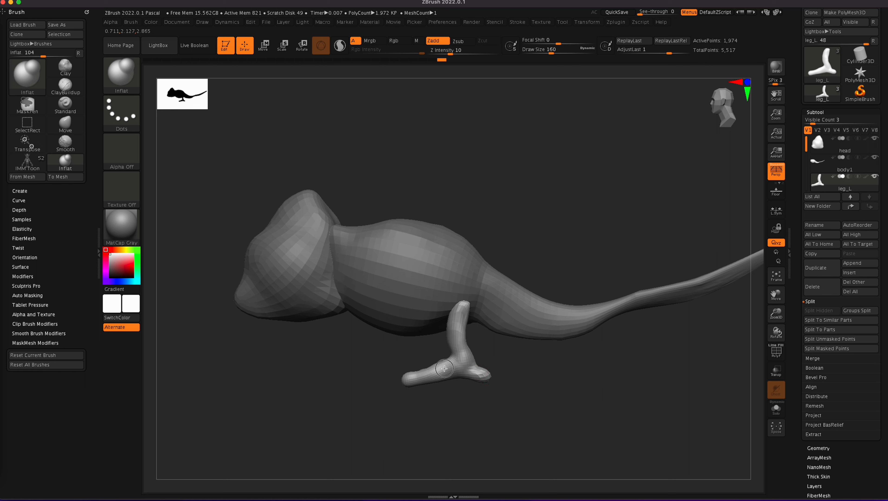
drag(502, 390, 547, 404)
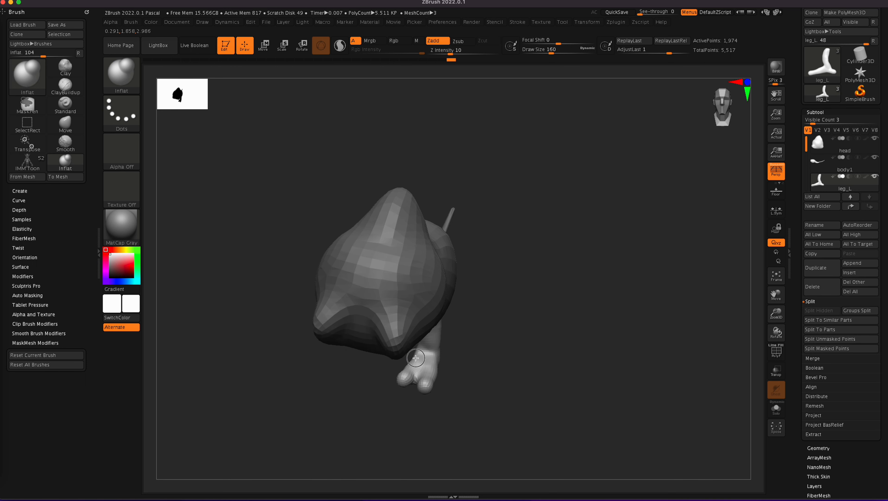
mouse_move(432, 367)
mouse_down()
mouse_move(437, 353)
mouse_move(435, 379)
mouse_move(439, 368)
mouse_up()
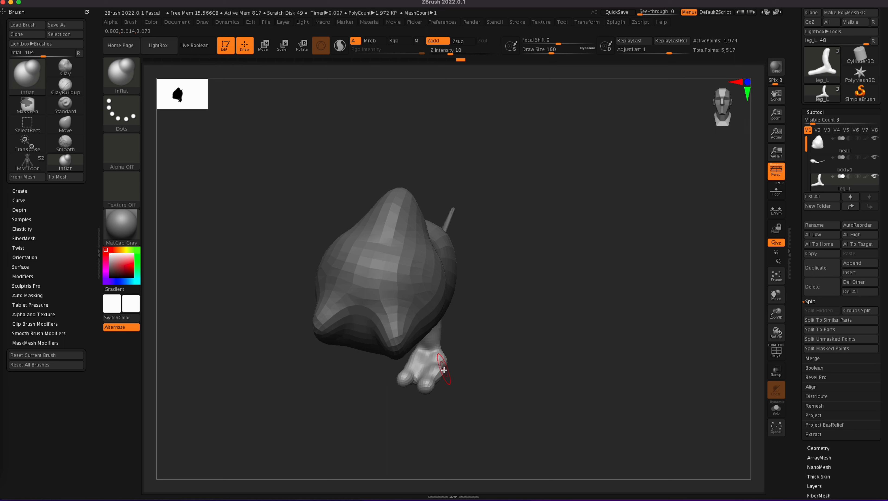
key(shift)
- Reshape and spread the front toes of leg_L with the Move brush
mouse_move(457, 370)
mouse_down()
mouse_move(538, 399)
mouse_move(510, 402)
mouse_move(516, 395)
mouse_move(532, 406)
mouse_move(545, 420)
mouse_move(539, 430)
mouse_up()
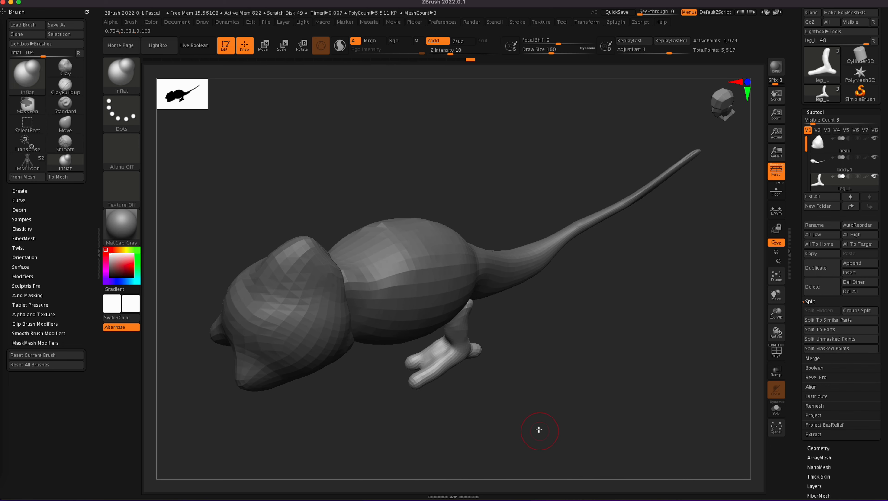
key(b)
key(m)
key(v)
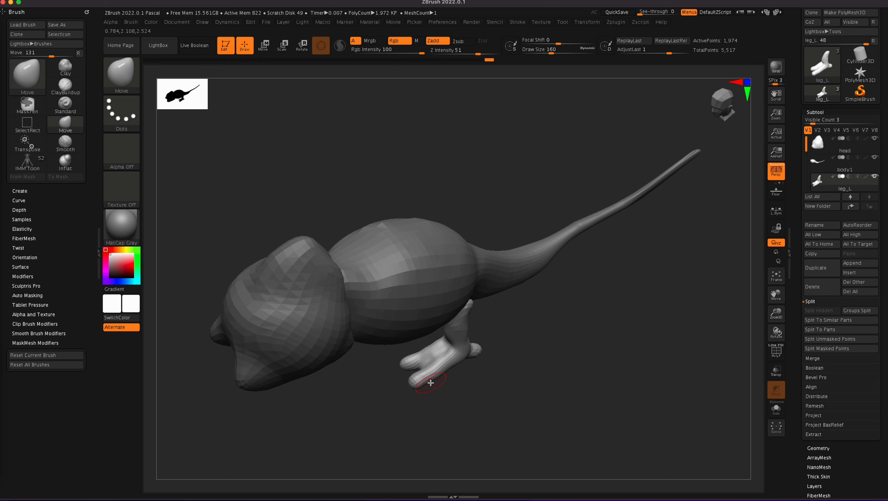
drag(418, 386, 420, 385)
mouse_move(520, 405)
mouse_down()
mouse_move(456, 403)
mouse_move(432, 427)
mouse_move(496, 420)
mouse_move(502, 447)
mouse_move(504, 435)
mouse_up()
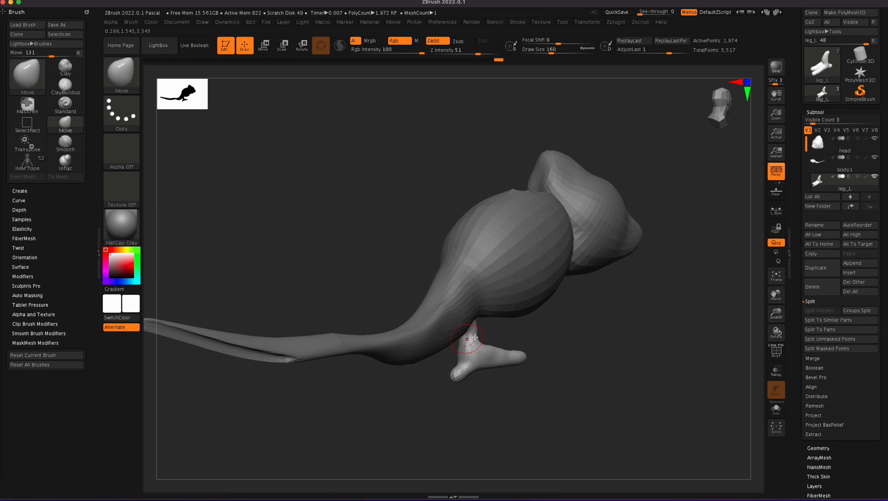
- Smooth leg_L's upper section and pull the top of the thigh up toward the hip with the Move brush
click(735, 83)
alt+drag(593, 386, 394, 408)
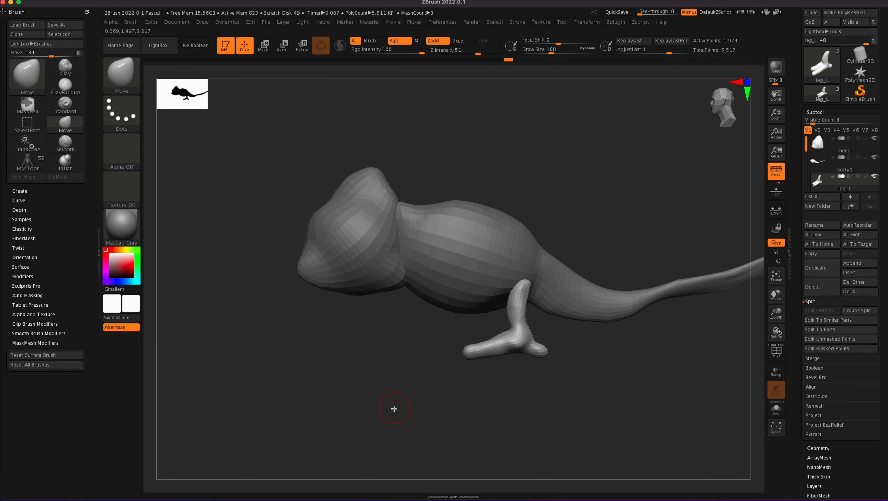
drag(593, 371, 593, 409)
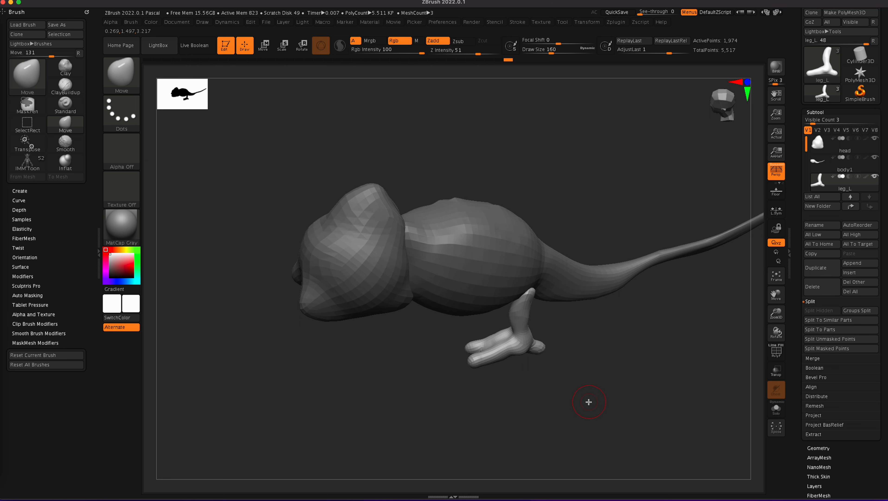
mouse_move(525, 319)
shift+mouse_down()
mouse_move(508, 321)
mouse_move(525, 317)
shift+mouse_up()
mouse_move(605, 332)
mouse_down()
mouse_move(637, 320)
mouse_move(597, 317)
mouse_move(609, 313)
mouse_up()
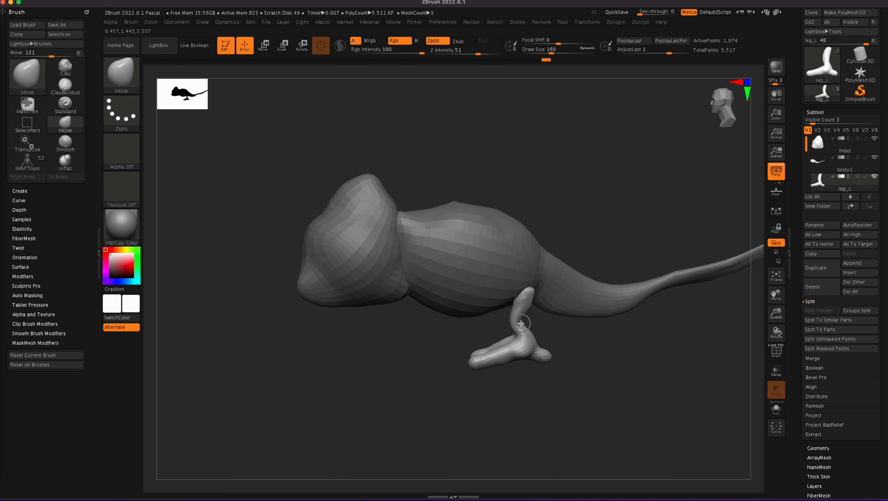
drag(535, 278, 535, 268)
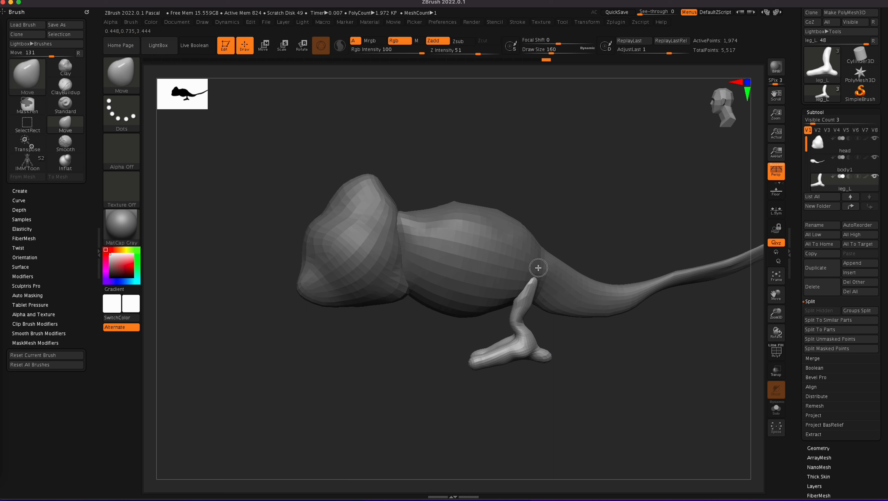
- Remesh leg_L with ZRemesher at the Half setting, checking its topology with the wireframe display
click(777, 352)
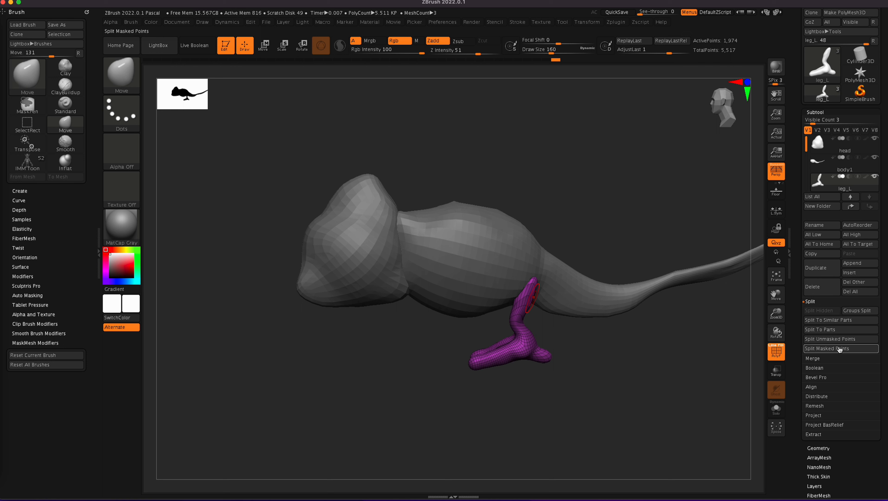
click(810, 302)
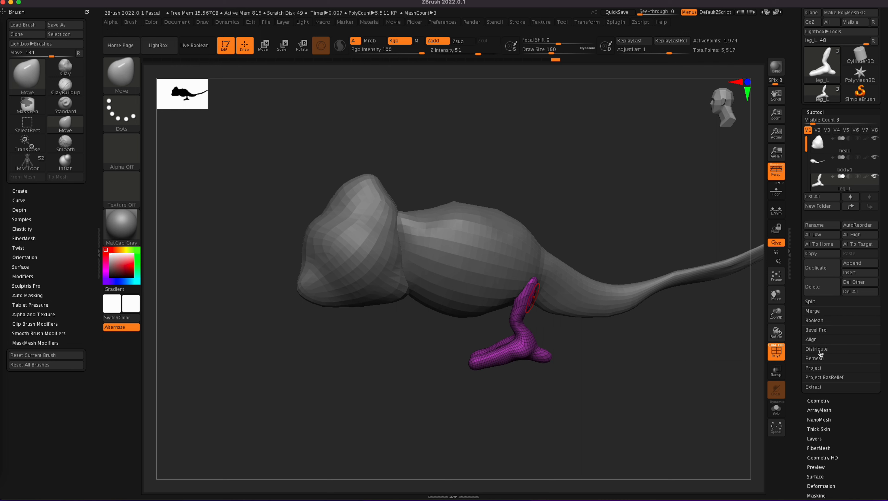
drag(818, 400, 818, 399)
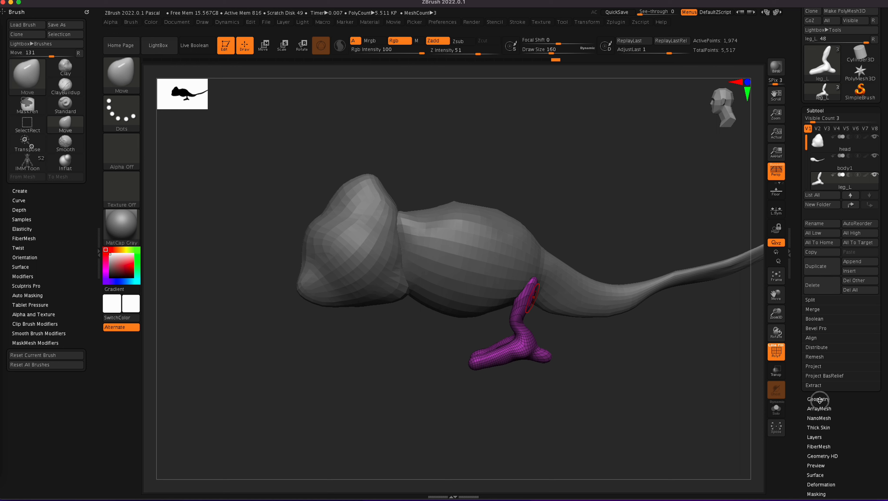
click(817, 399)
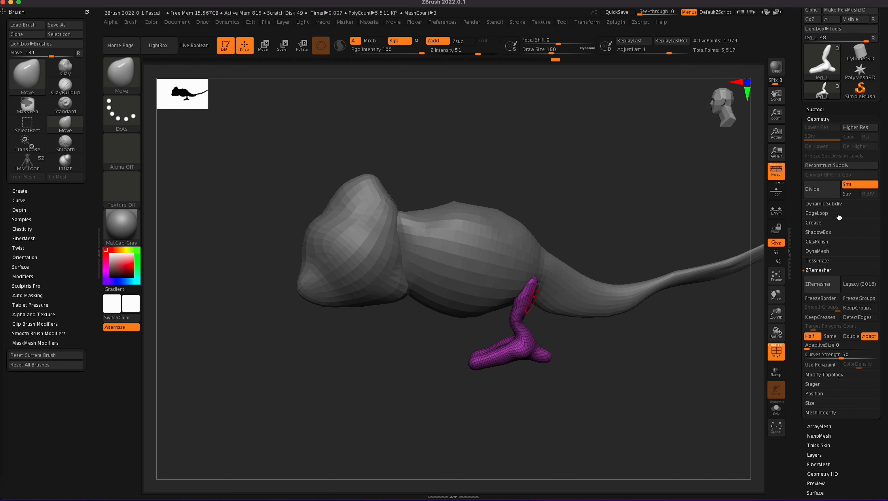
click(820, 284)
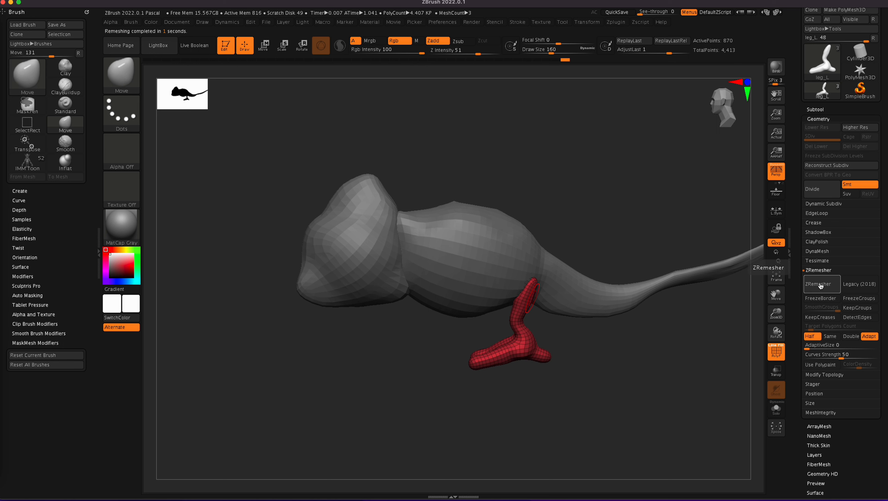
click(776, 352)
drag(581, 391, 563, 405)
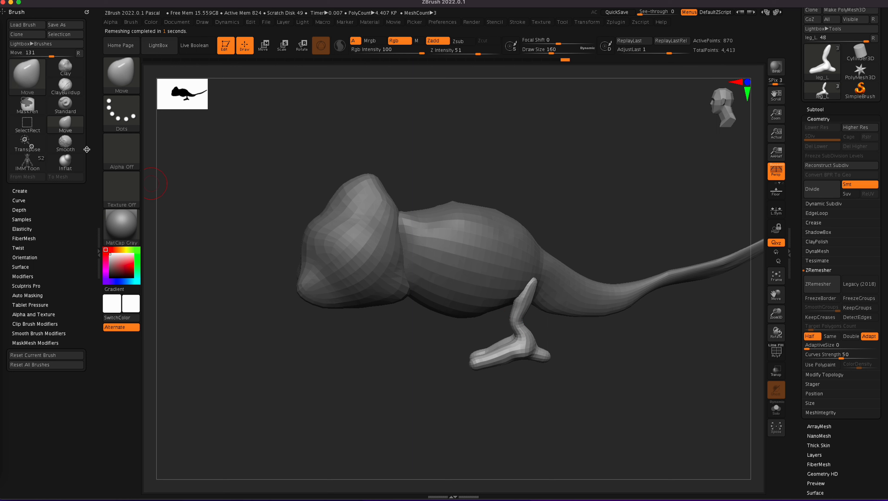
- Adjust leg_L's knee, stretch the leg slightly taller with the gizmo, and smooth its heel into a narrower tip
mouse_move(515, 324)
mouse_down()
mouse_move(506, 326)
mouse_move(520, 322)
mouse_up()
key(r)
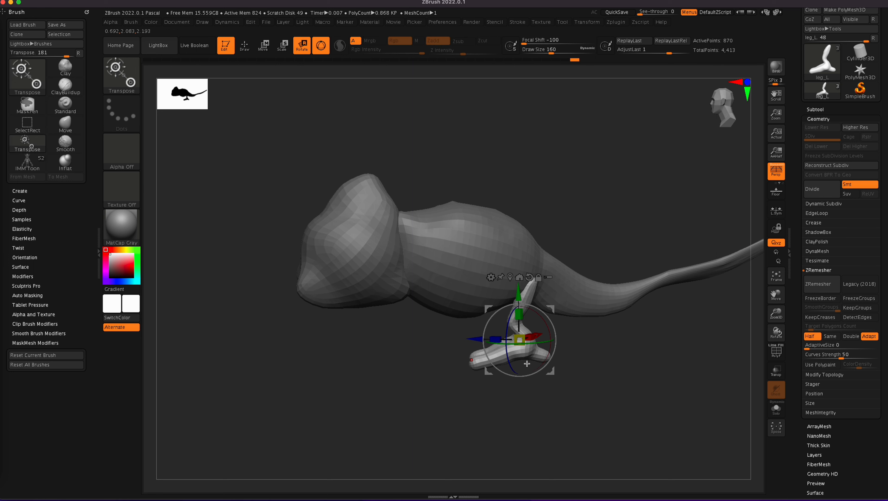
drag(520, 310, 518, 297)
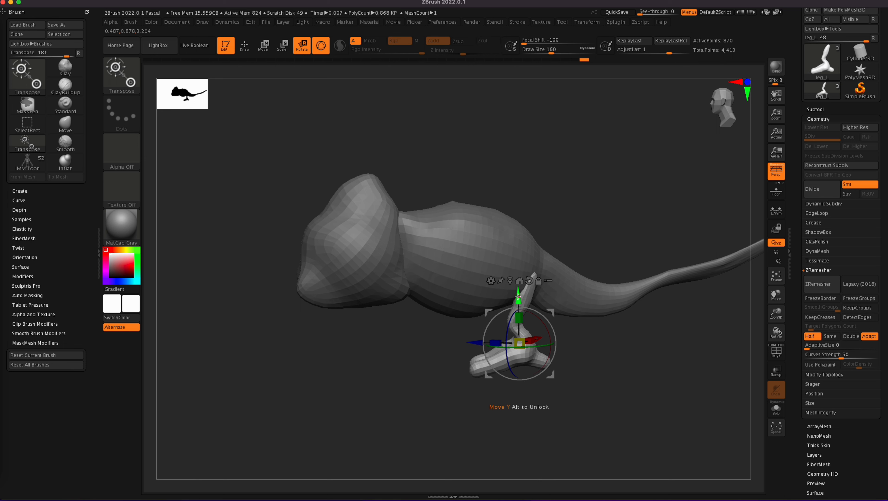
drag(623, 369, 623, 385)
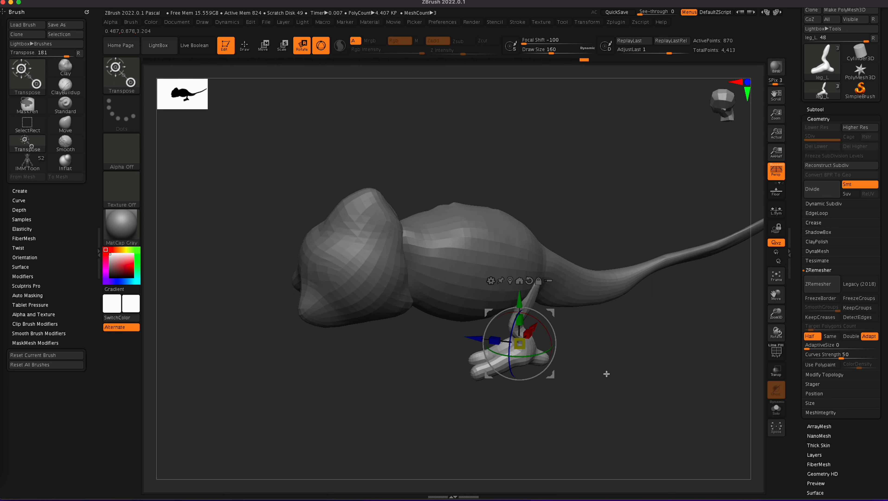
click(66, 122)
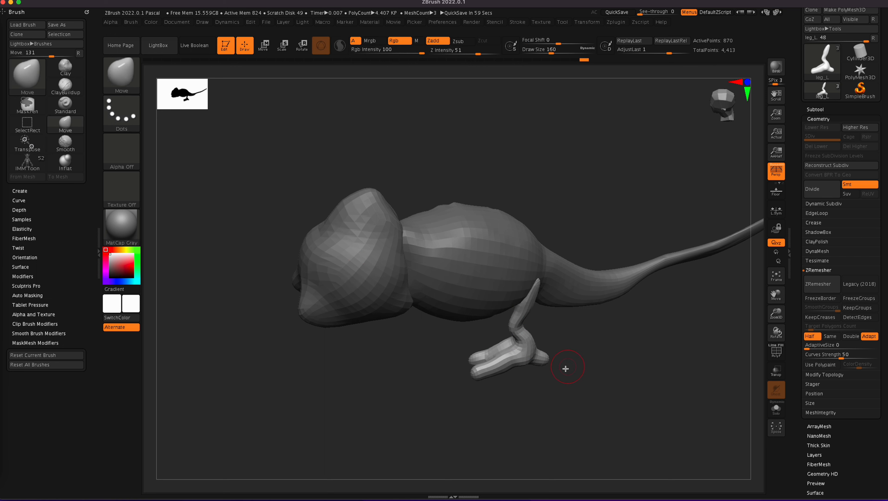
key(shift)
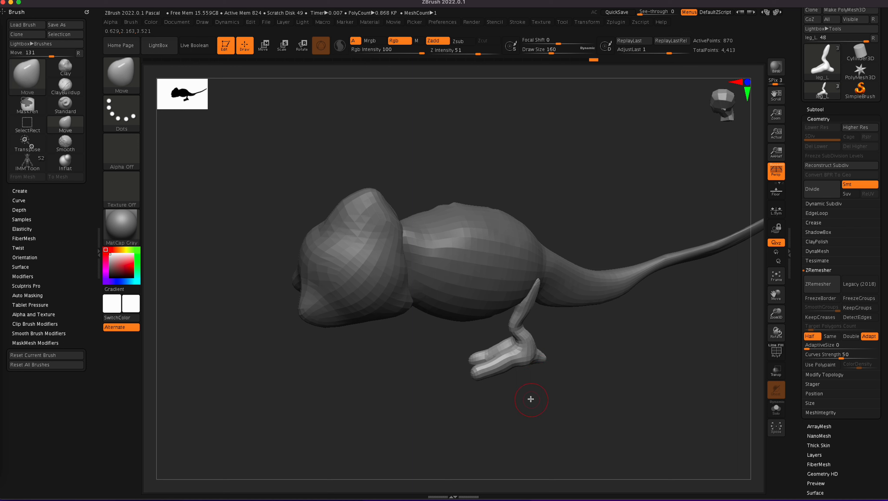
- Compare leg_L's position, size and toe spread with the side-view reference image from several angles
drag(629, 362, 622, 351)
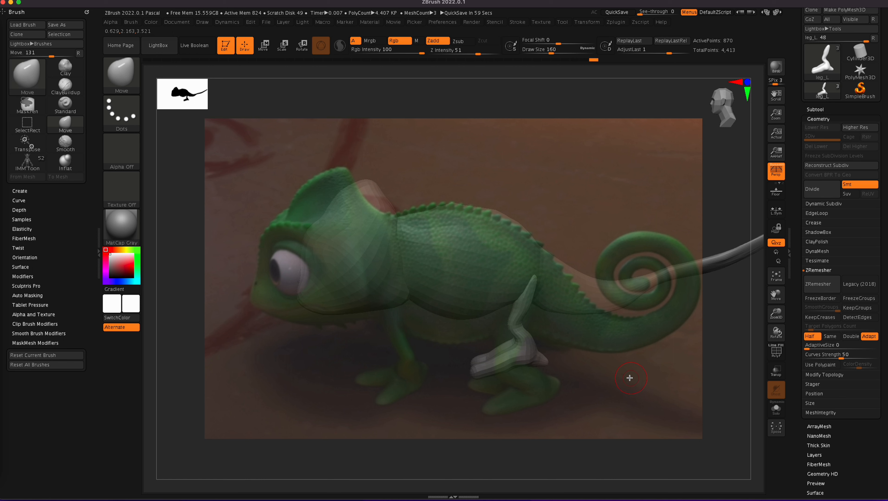
mouse_move(628, 382)
mouse_down()
mouse_move(632, 388)
mouse_move(628, 383)
mouse_up()
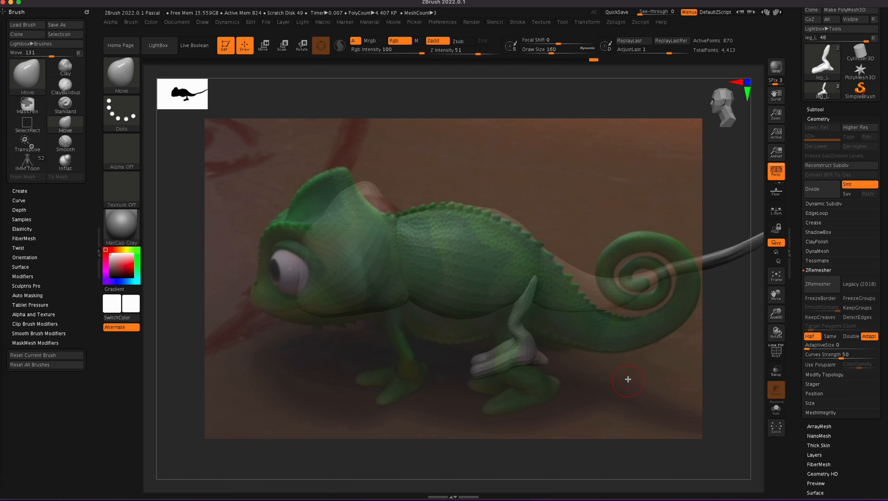
mouse_move(623, 381)
ctrl+right_down()
mouse_move(674, 374)
mouse_move(648, 369)
ctrl+right_up()
mouse_move(627, 362)
mouse_down()
mouse_move(643, 392)
mouse_move(630, 383)
mouse_move(633, 399)
mouse_up()
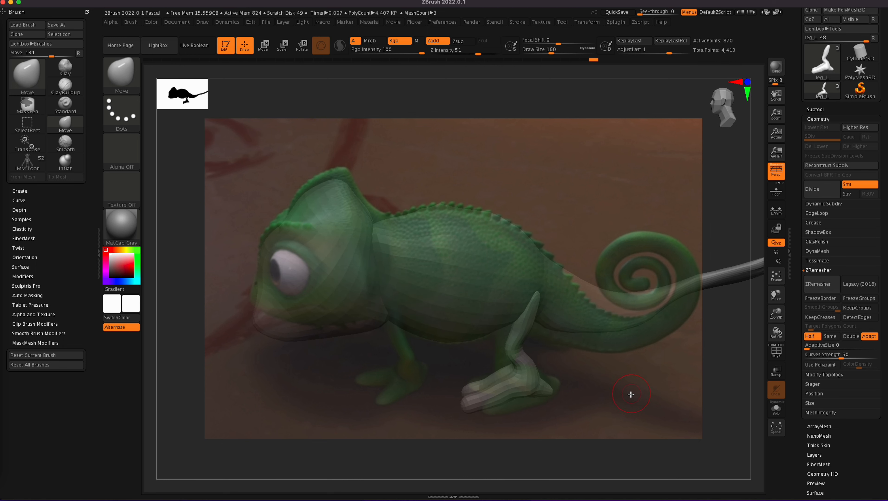
drag(635, 394, 619, 374)
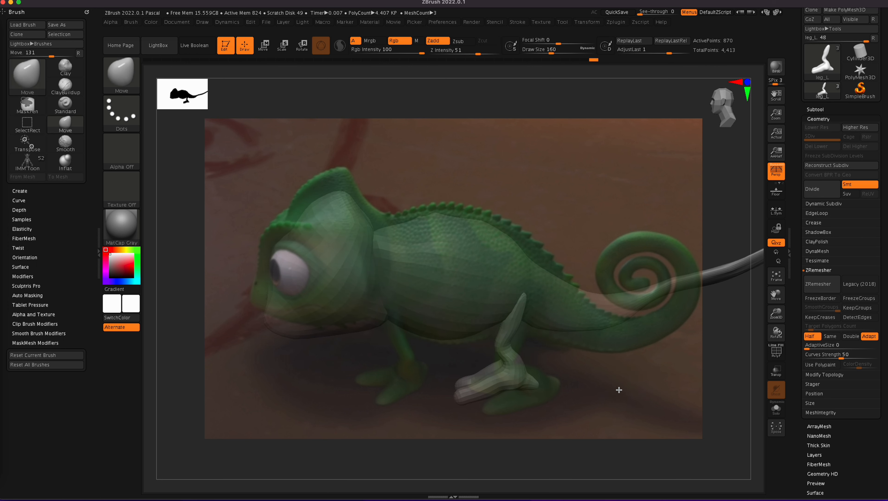
key(ctrl)
alt+right_drag(621, 387, 640, 404)
mouse_move(641, 399)
mouse_down()
mouse_move(637, 391)
mouse_move(637, 405)
mouse_up()
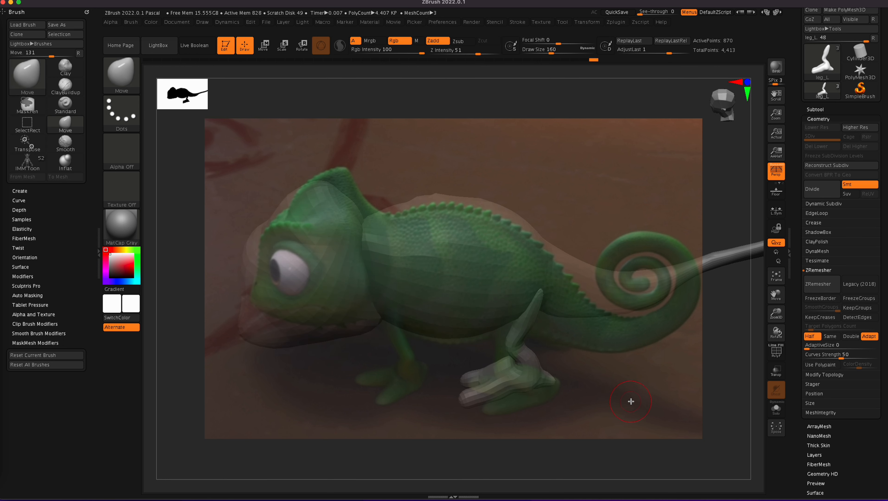
mouse_move(629, 400)
mouse_down()
mouse_move(625, 389)
mouse_move(622, 402)
mouse_up()
ctrl+right_drag(623, 402, 632, 398)
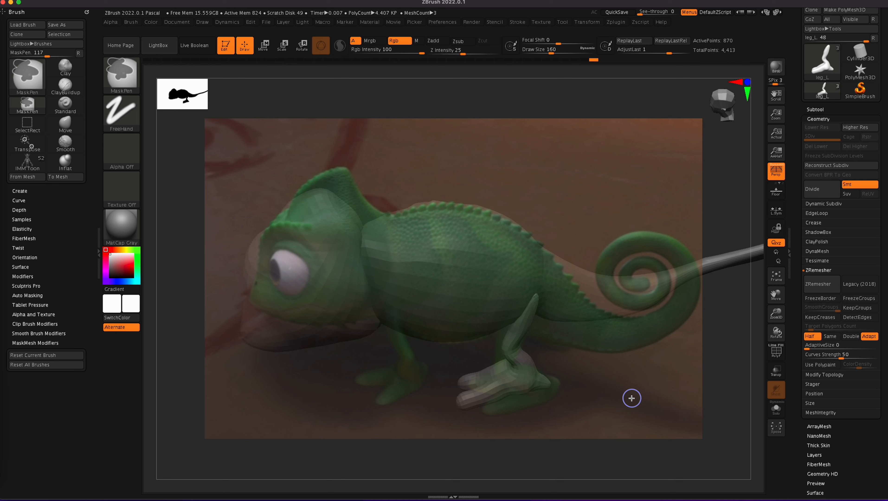
drag(627, 401, 637, 394)
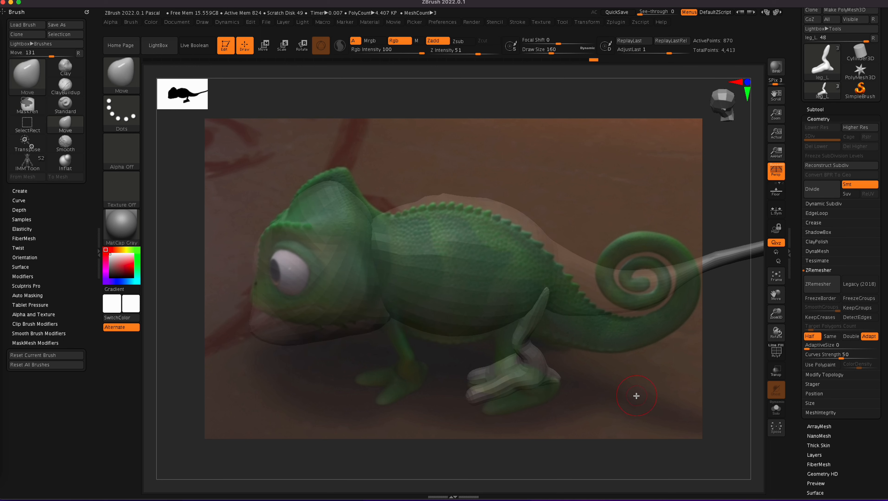
drag(634, 397, 635, 395)
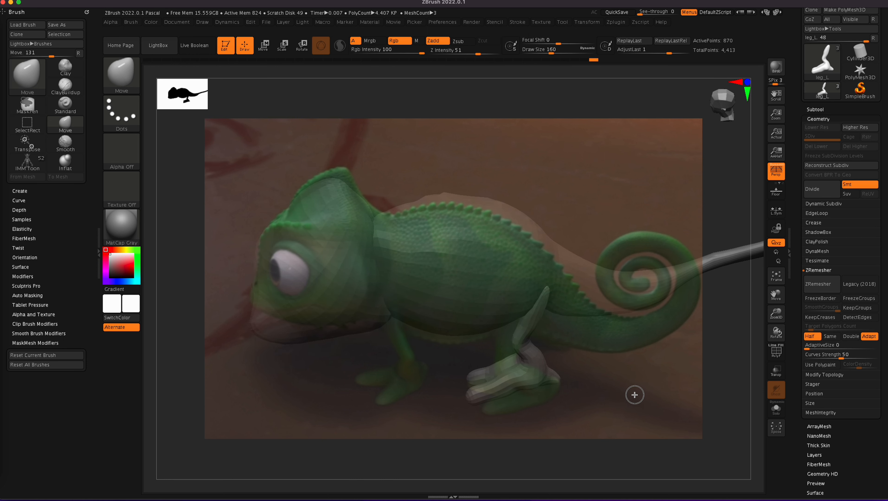
drag(641, 396, 623, 401)
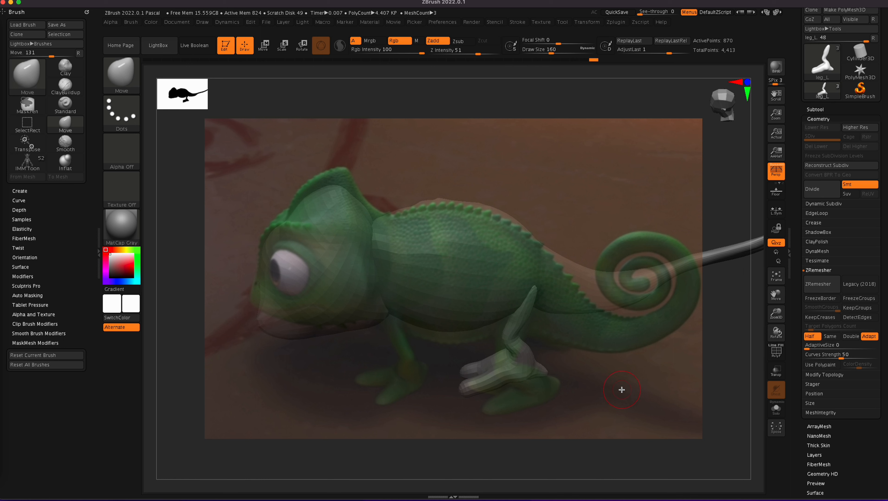
click(740, 83)
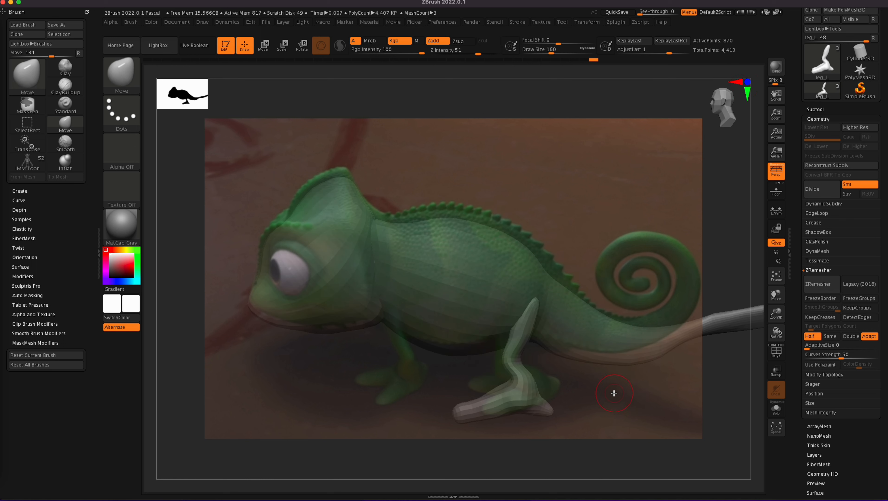
drag(611, 414, 614, 407)
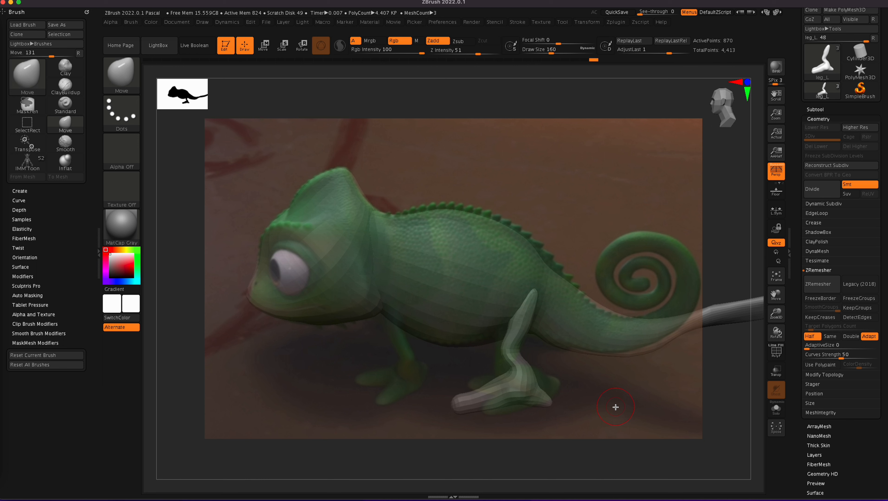
- Open the subtool list, scale leg_L slightly smaller and rotate it about the Y axis with the gizmo to fit the reference leg
drag(817, 111, 819, 105)
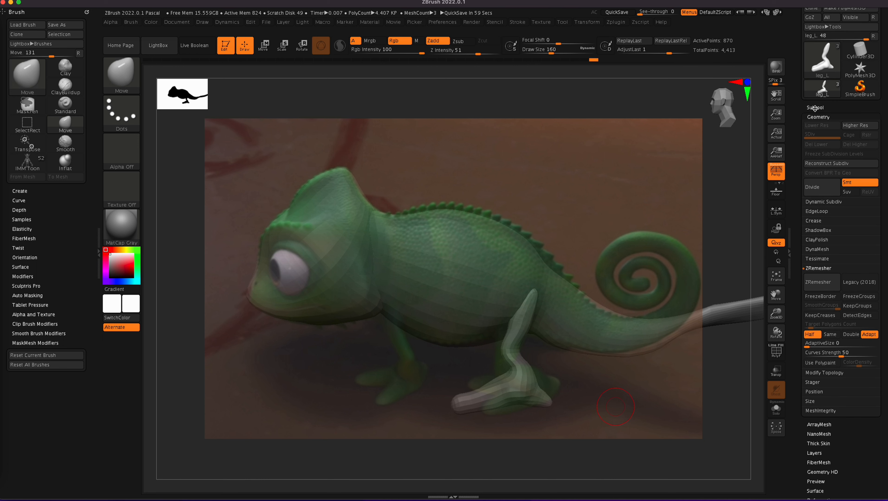
click(815, 108)
mouse_move(827, 179)
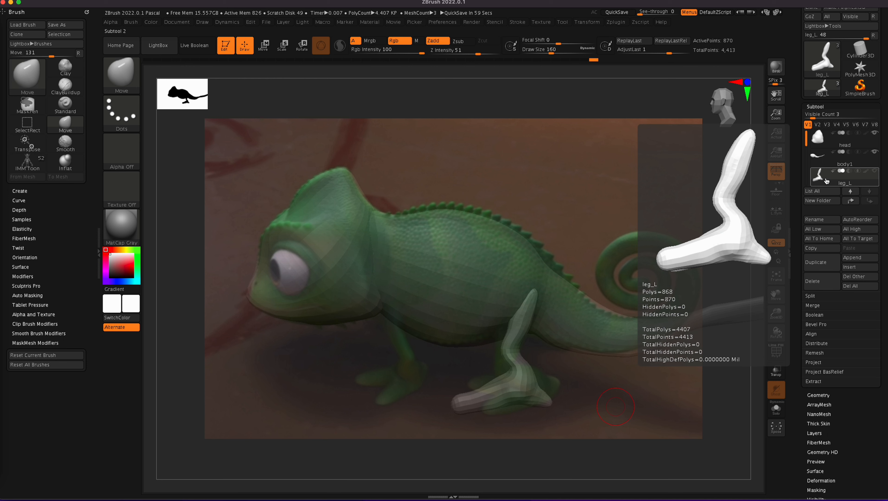
key(r)
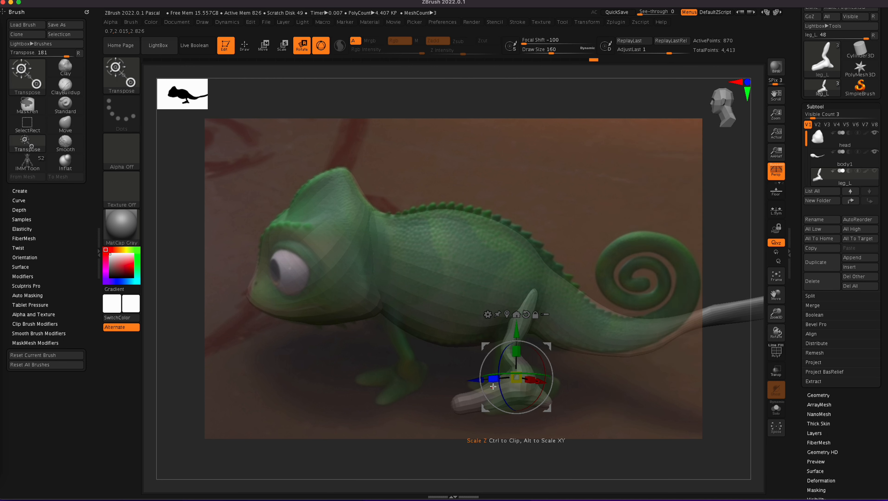
drag(492, 380, 497, 377)
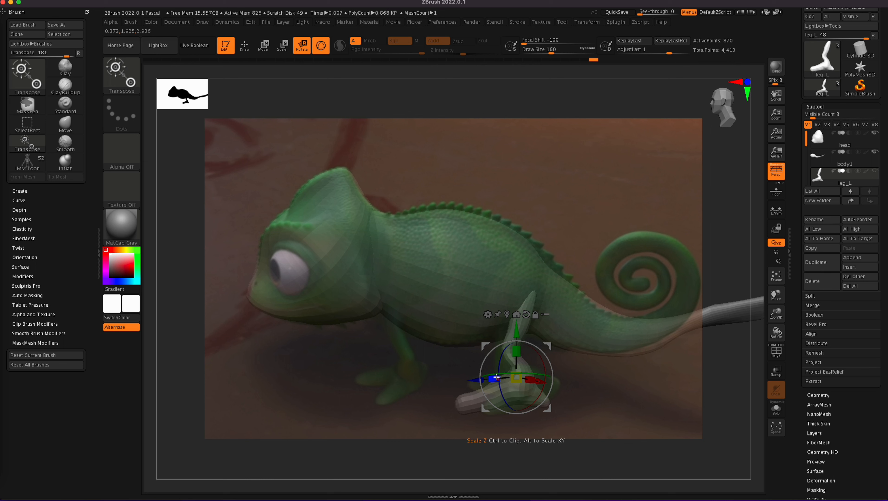
key(ctrl+z)
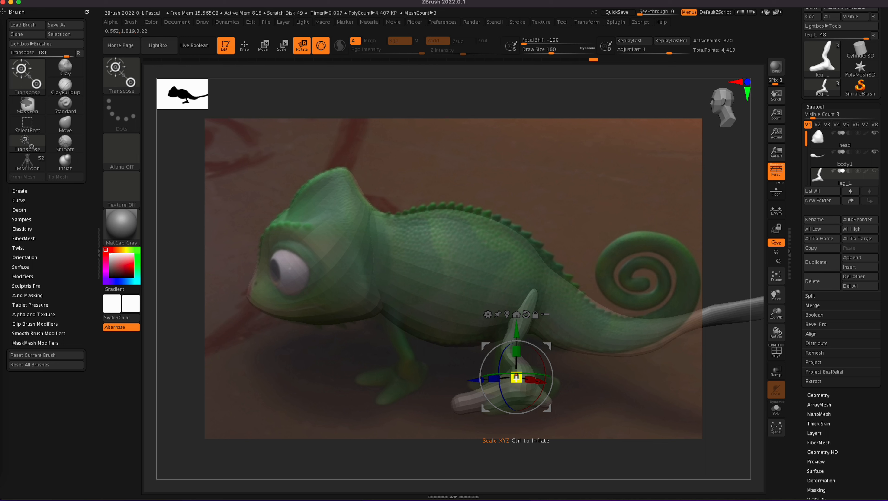
drag(515, 377, 517, 377)
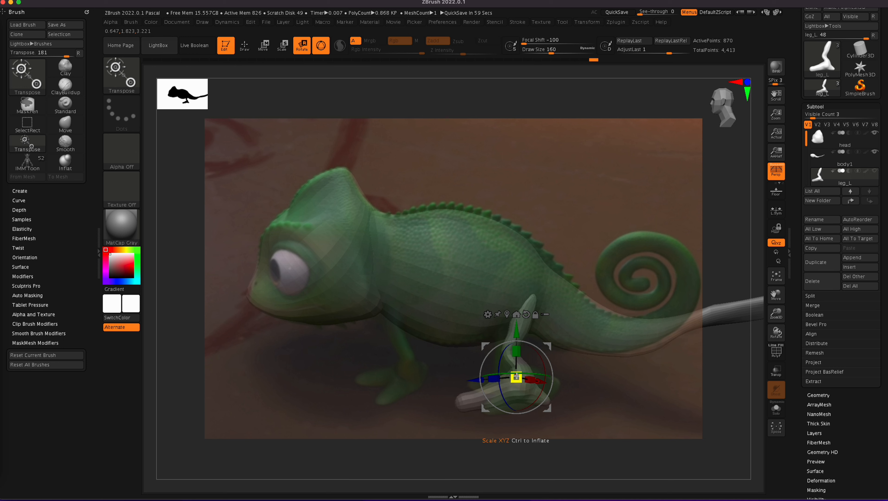
drag(528, 375, 546, 374)
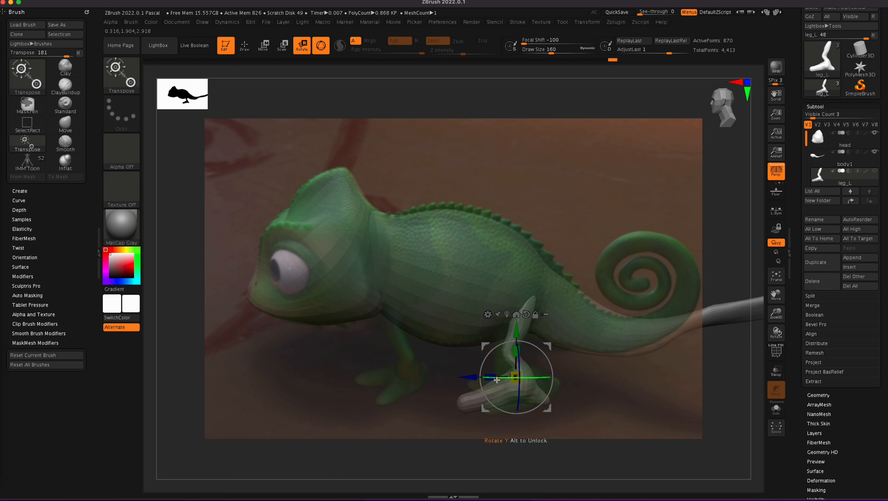
drag(491, 379, 492, 378)
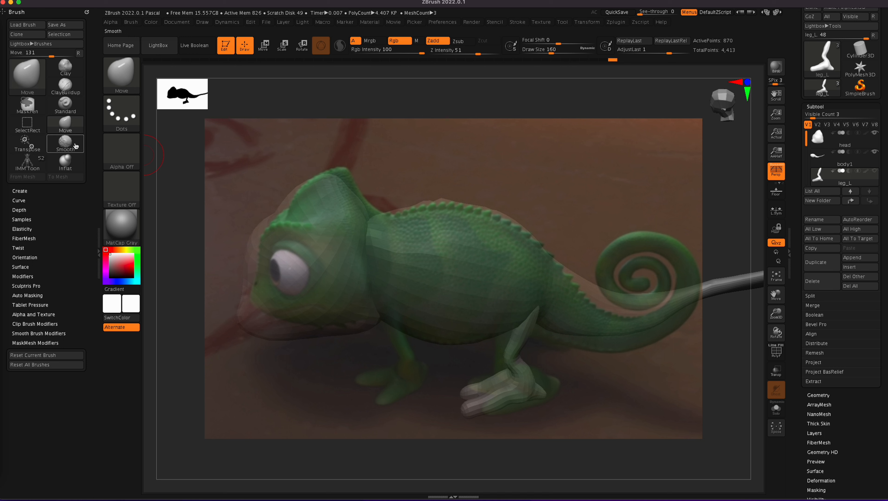
- Thicken leg_L's thigh and foot with the Inflat brush and reshape its heel and toes with the Move brush at draw size 208
click(65, 161)
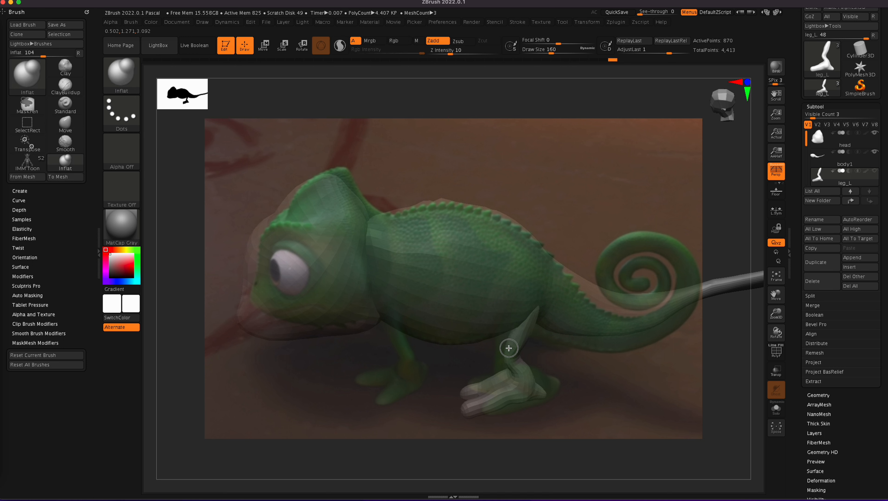
mouse_move(502, 347)
mouse_down()
mouse_move(527, 319)
mouse_move(505, 351)
mouse_move(507, 367)
mouse_move(510, 354)
mouse_move(553, 394)
mouse_move(472, 411)
mouse_move(477, 384)
mouse_move(509, 383)
mouse_up()
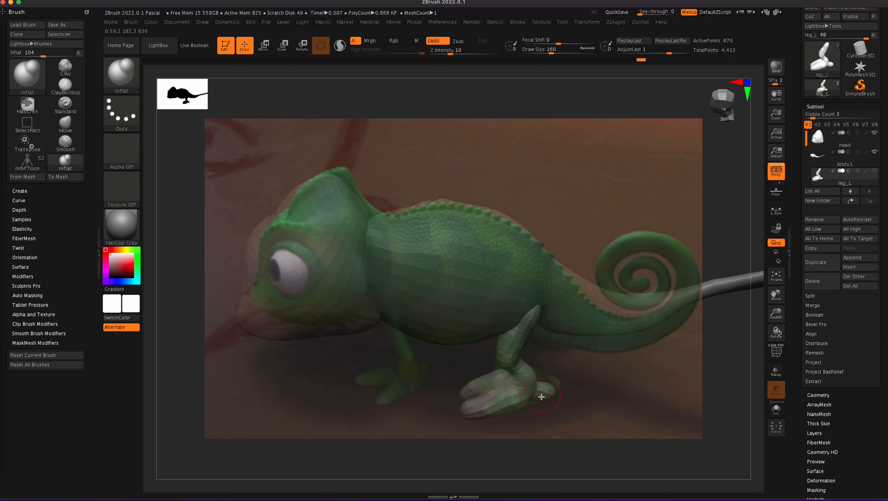
click(65, 122)
key(bracketright)
mouse_move(543, 389)
mouse_down()
mouse_move(554, 387)
mouse_move(544, 381)
mouse_move(561, 386)
mouse_move(554, 376)
mouse_up()
mouse_move(544, 396)
mouse_down()
mouse_move(554, 399)
mouse_move(532, 404)
mouse_up()
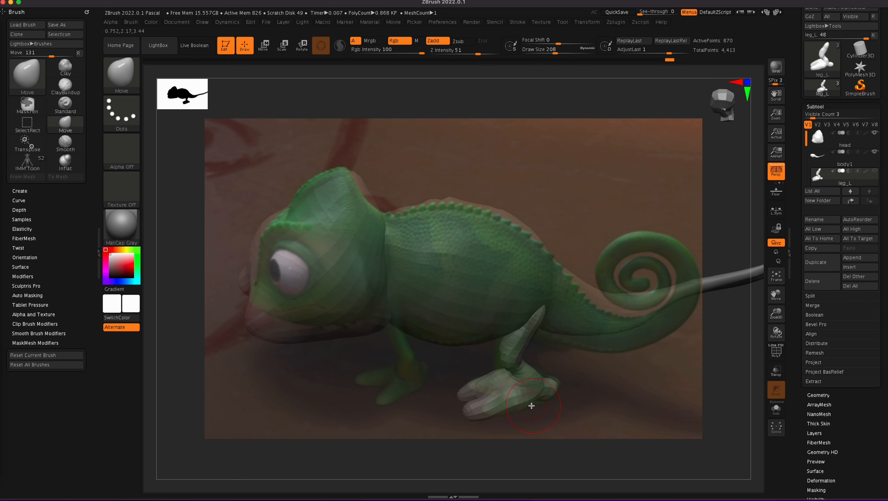
drag(608, 392, 602, 385)
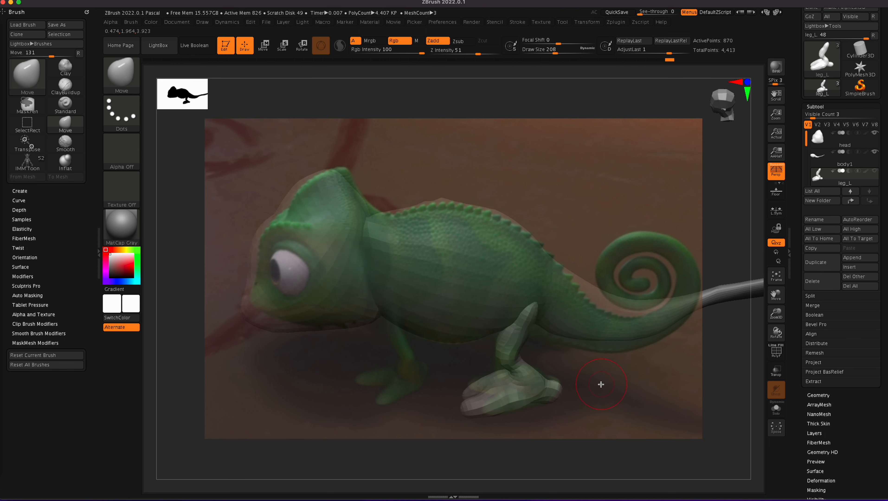
mouse_move(468, 390)
mouse_down()
mouse_move(469, 379)
mouse_move(470, 387)
mouse_up()
key(shift)
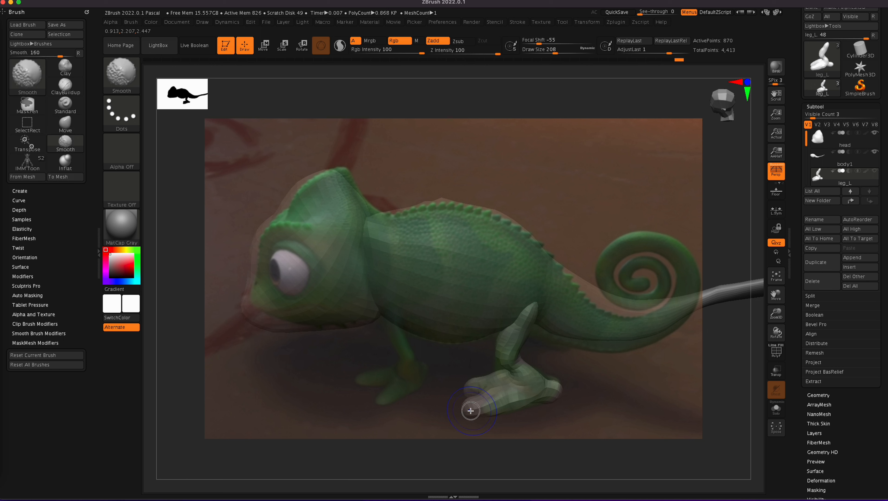
shift+click(470, 401)
key(ctrl+z)
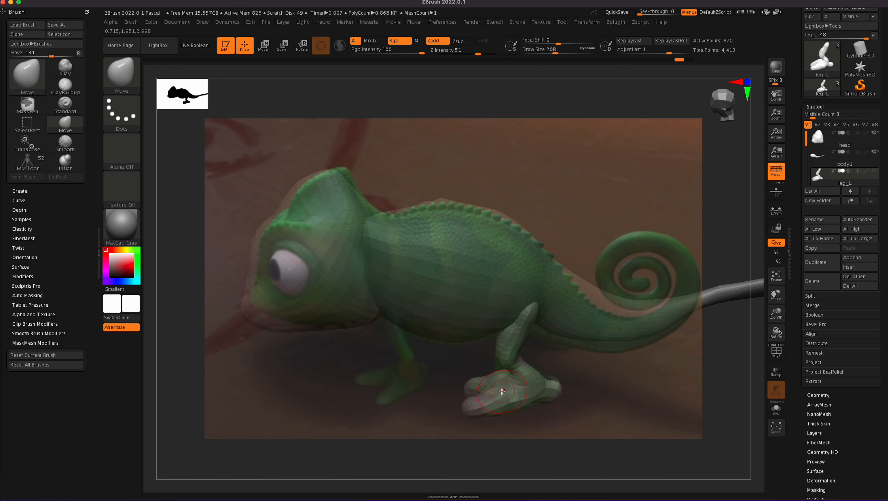
- Nudge leg_L's front toes and heel closer to the reference foot with the Move brush
drag(483, 410, 485, 409)
drag(558, 389, 556, 386)
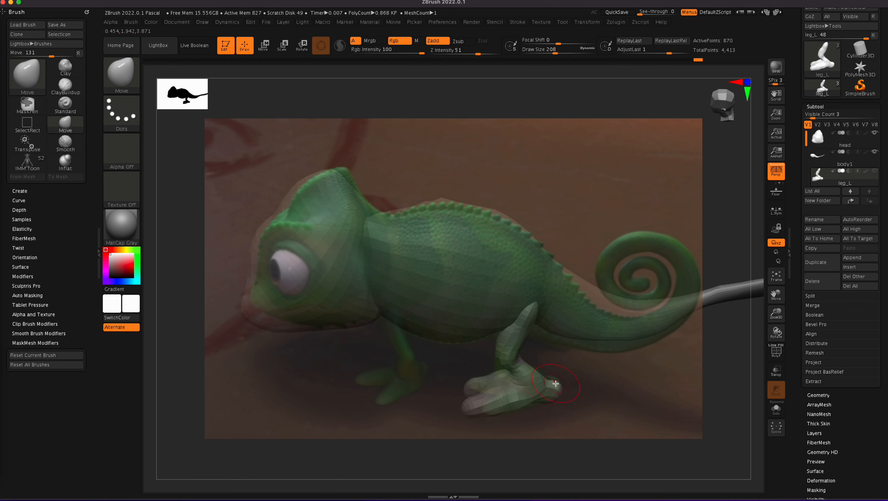
ctrl+right_drag(629, 374, 596, 387)
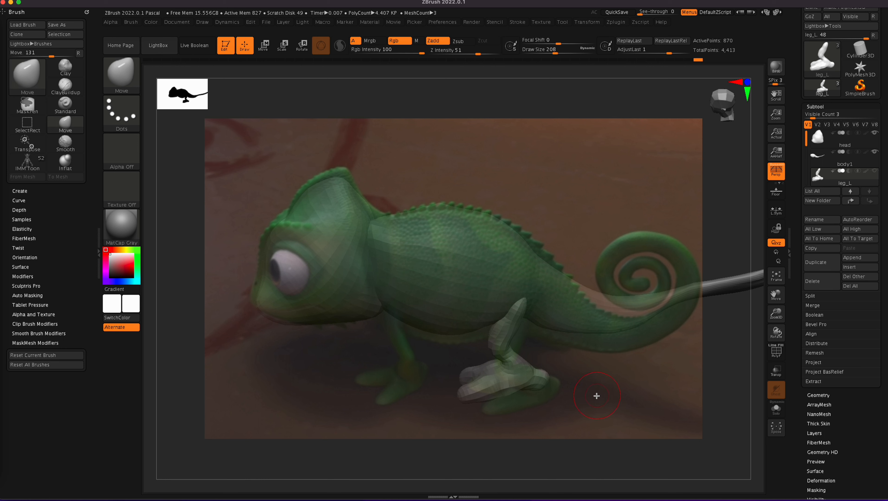
ctrl+right_drag(597, 396, 620, 399)
- Shorten leg_L slightly along the gizmo's Z axis in side view and hide the reference image
click(737, 83)
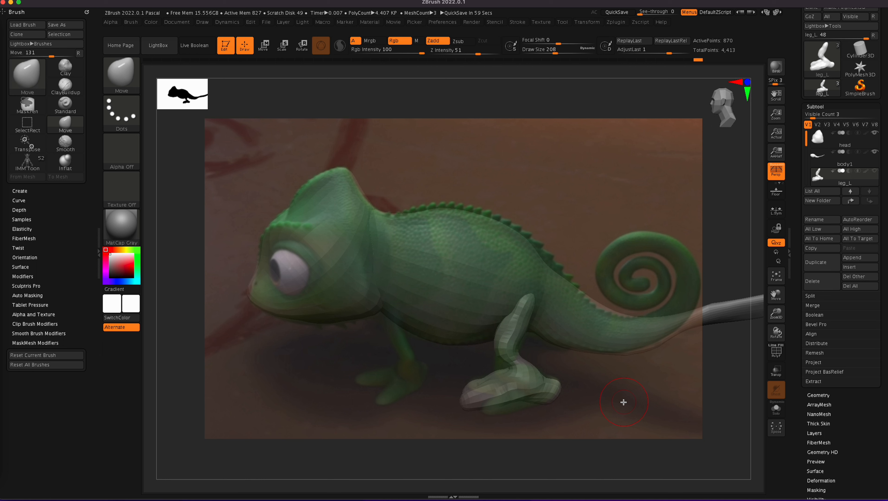
key(r)
drag(491, 378, 493, 377)
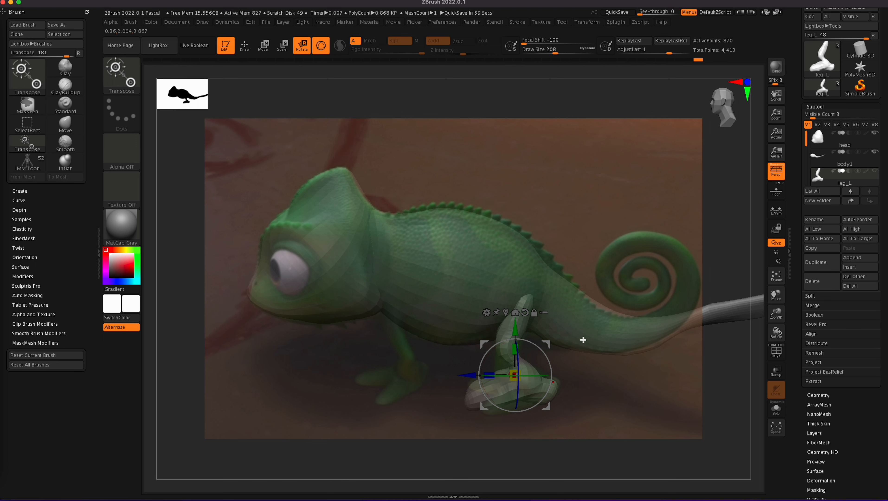
key(shift+z)
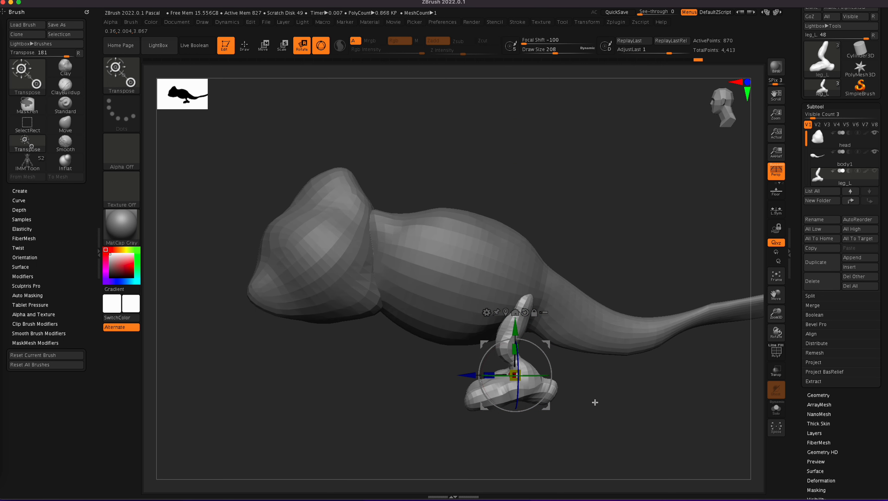
mouse_move(605, 395)
mouse_down()
mouse_move(630, 420)
mouse_move(616, 422)
mouse_move(612, 403)
mouse_up()
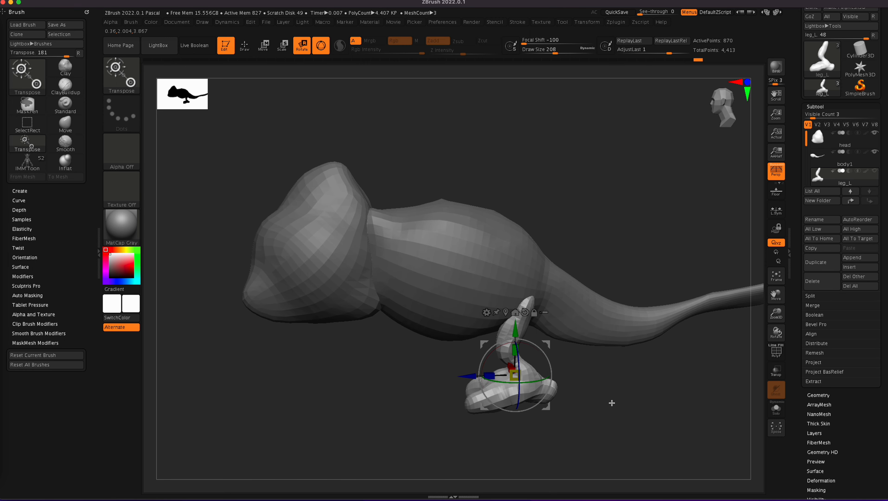